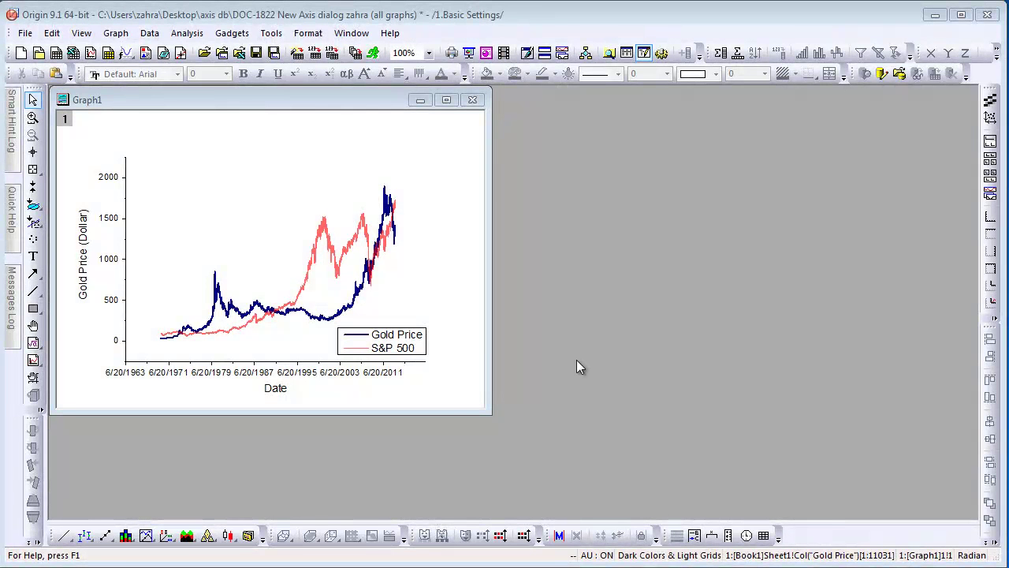
- Open the Axis dialog from the bottom X axis line and show the X Axis page
{"action": "left_click", "coordinate": [384, 377]}
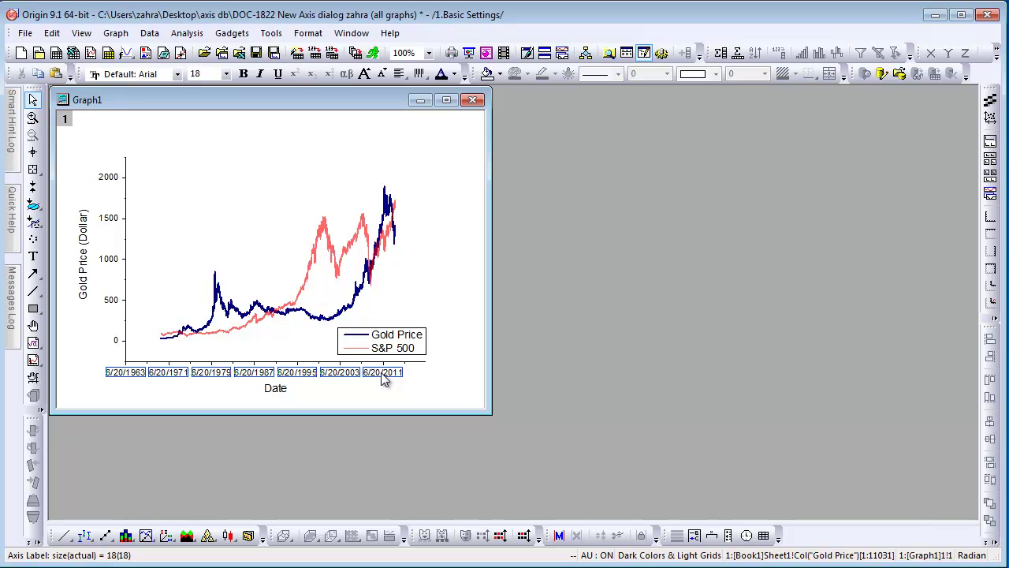
{"action": "double_click", "coordinate": [384, 376]}
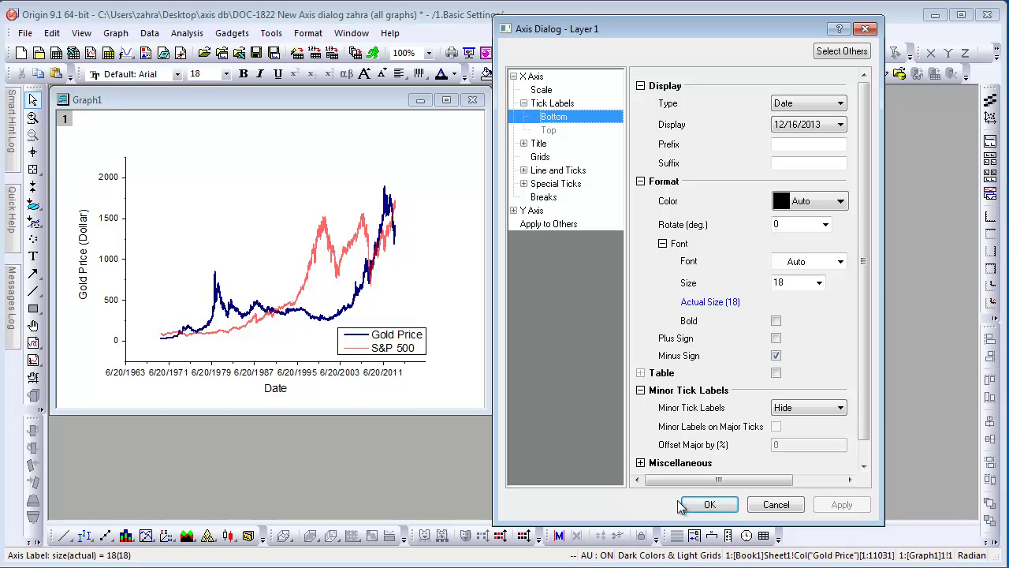
{"action": "left_click", "coordinate": [684, 506]}
{"action": "left_click", "coordinate": [368, 368]}
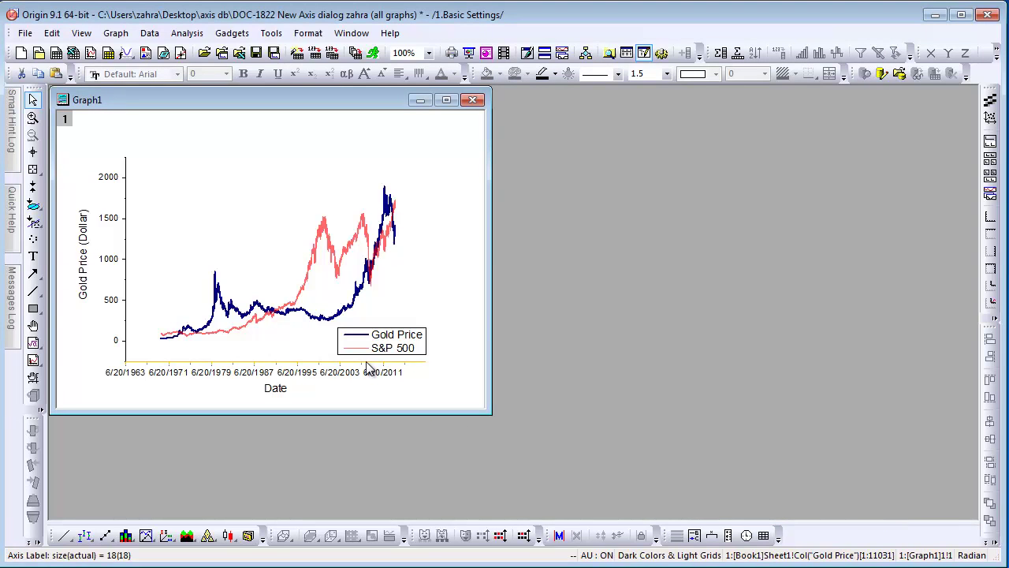
{"action": "double_click", "coordinate": [368, 369]}
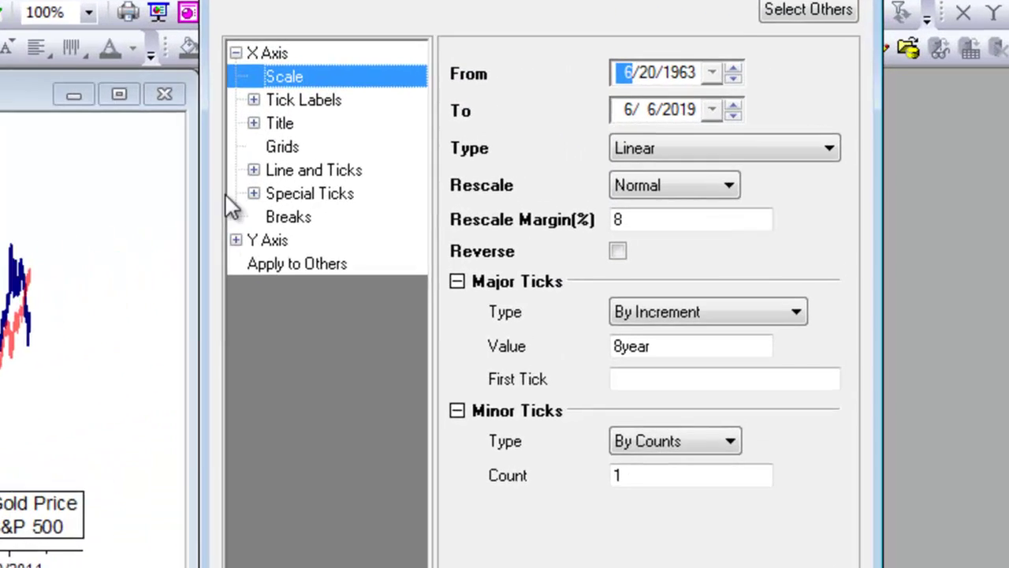
{"action": "left_click", "coordinate": [275, 54]}
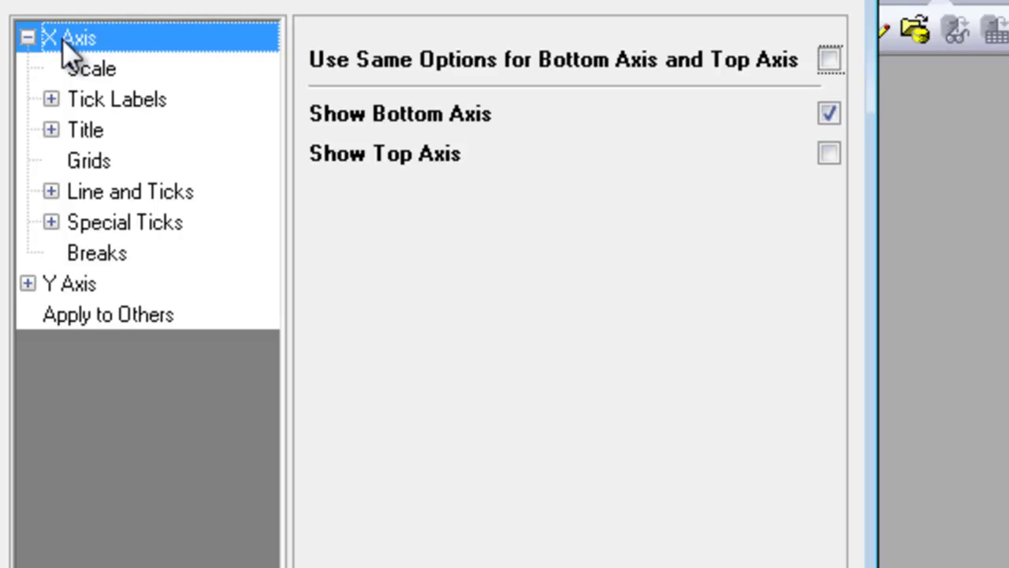
- Browse the X axis Tick Labels, Title, Line and Ticks, Special Ticks and Breaks pages, ending on Grids
{"action": "double_click", "coordinate": [73, 98]}
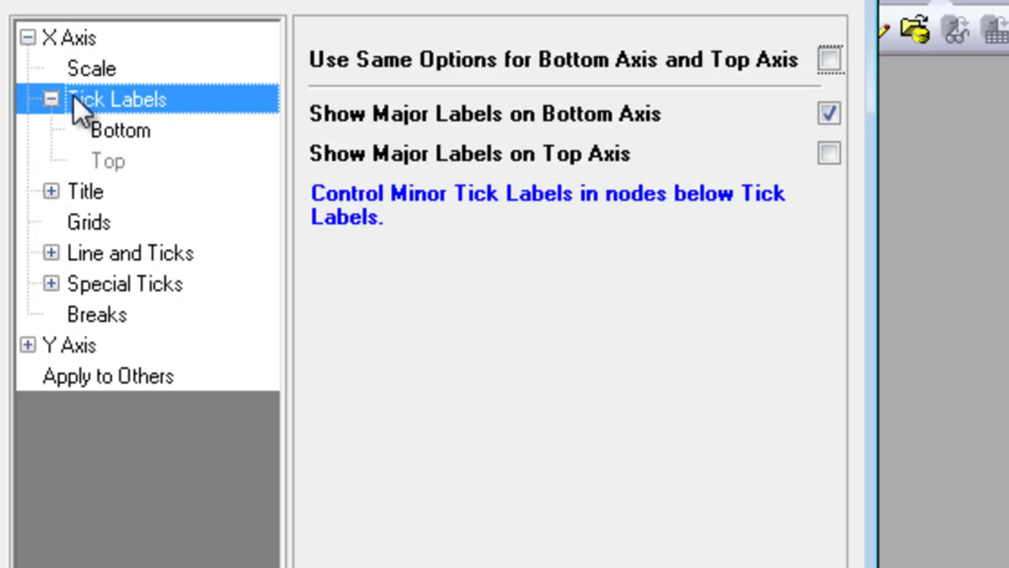
{"action": "left_click", "coordinate": [87, 197]}
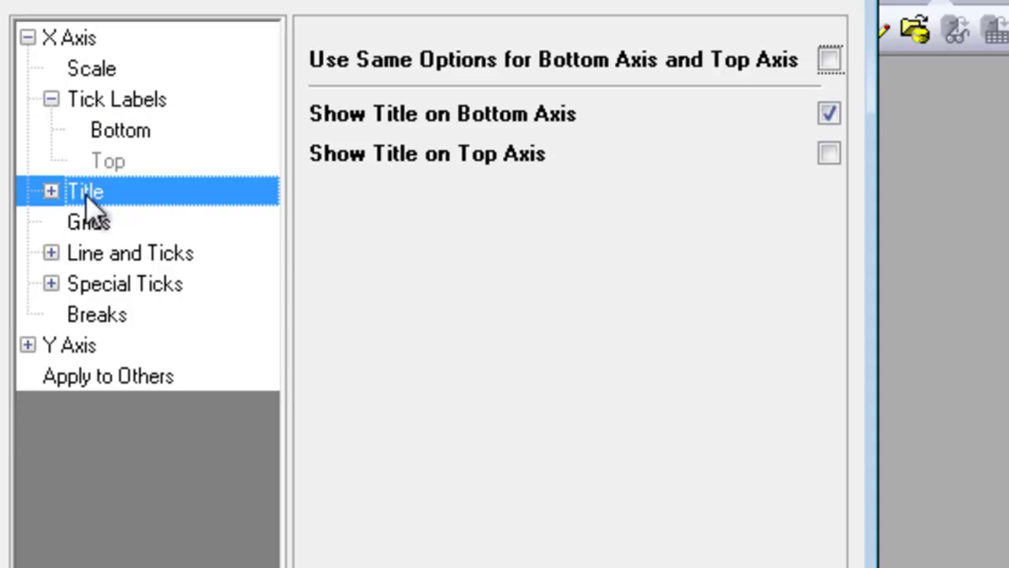
{"action": "double_click", "coordinate": [87, 197]}
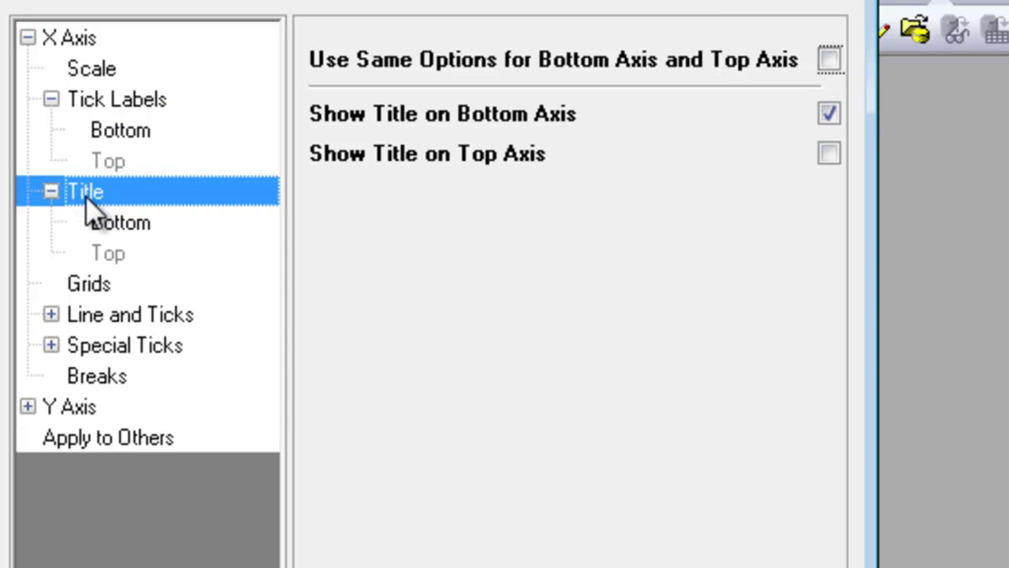
{"action": "left_click", "coordinate": [95, 314]}
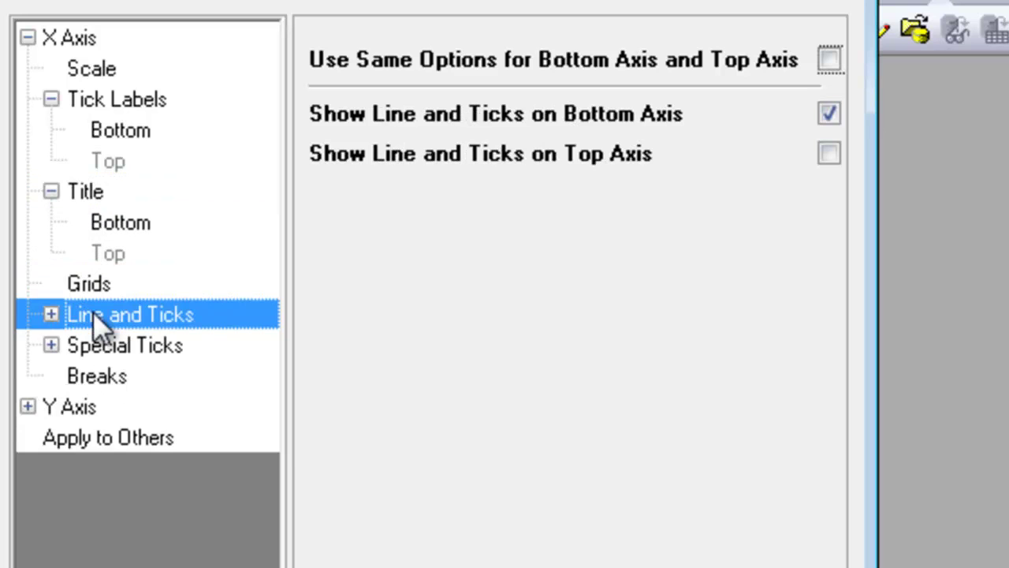
{"action": "double_click", "coordinate": [93, 313]}
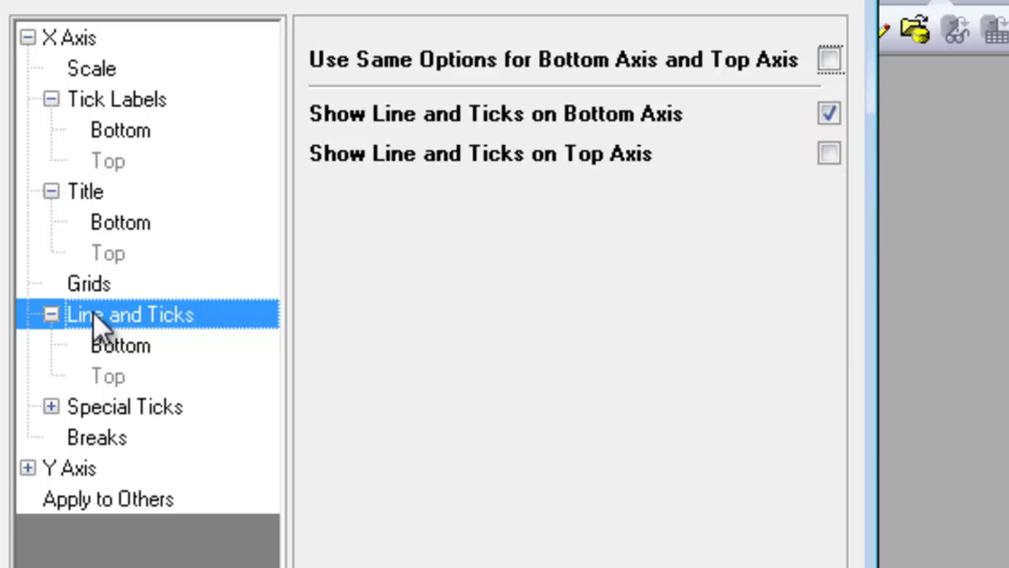
{"action": "left_click", "coordinate": [113, 409]}
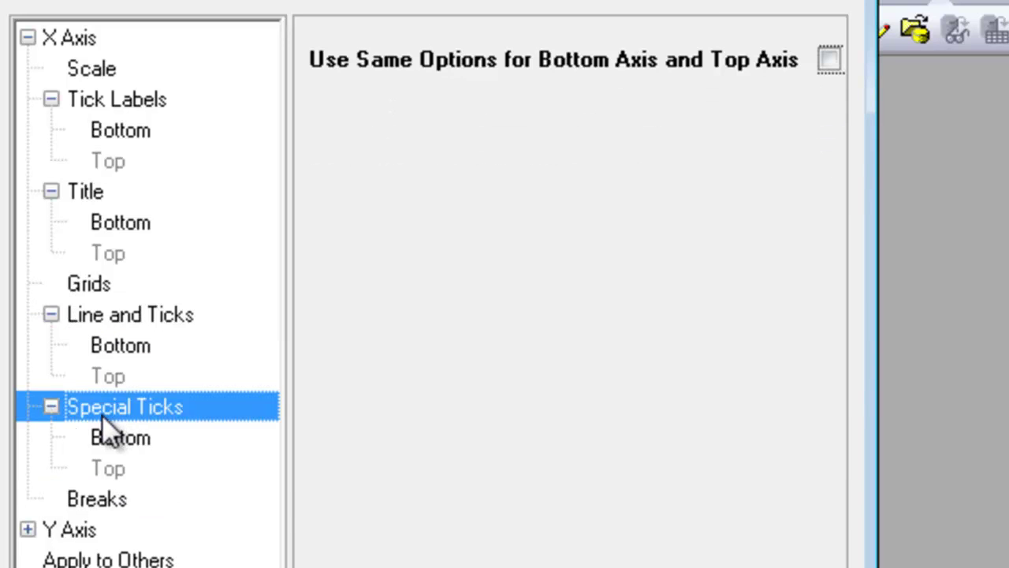
{"action": "left_click", "coordinate": [113, 500]}
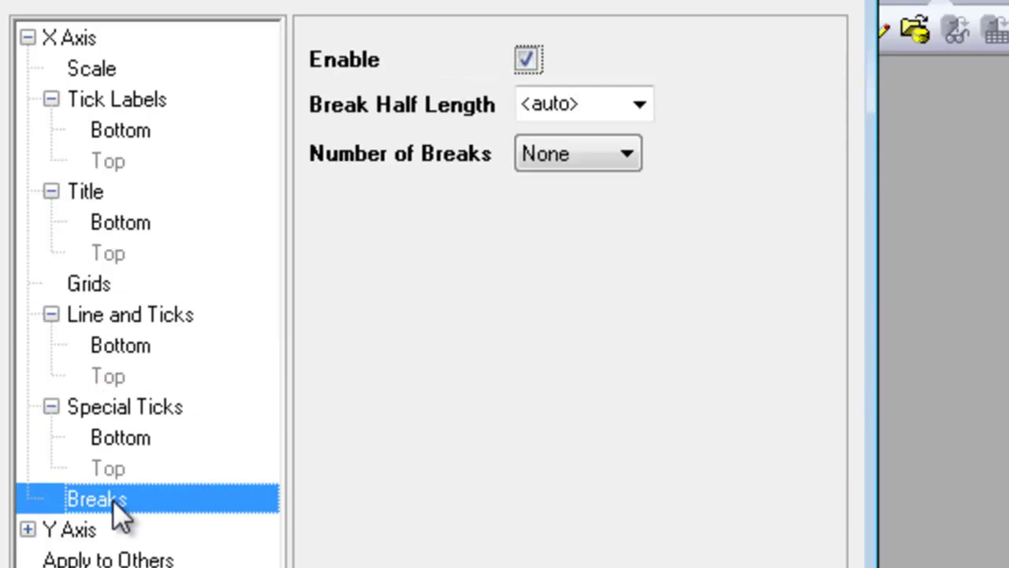
{"action": "left_click", "coordinate": [110, 299]}
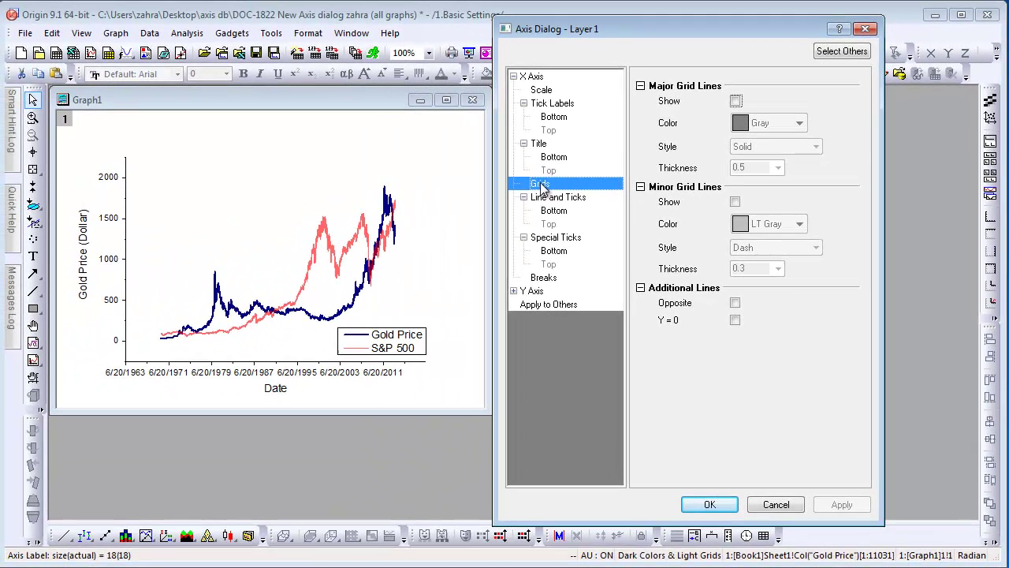
- Turn on Show Right Axis for the Y axis and apply it
{"action": "left_click", "coordinate": [533, 292]}
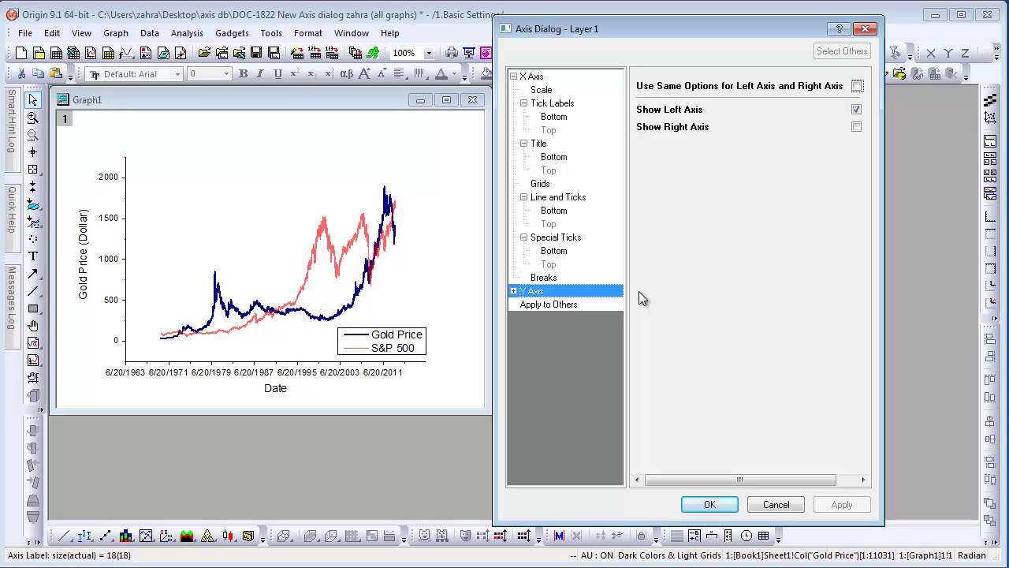
{"action": "left_click", "coordinate": [856, 127]}
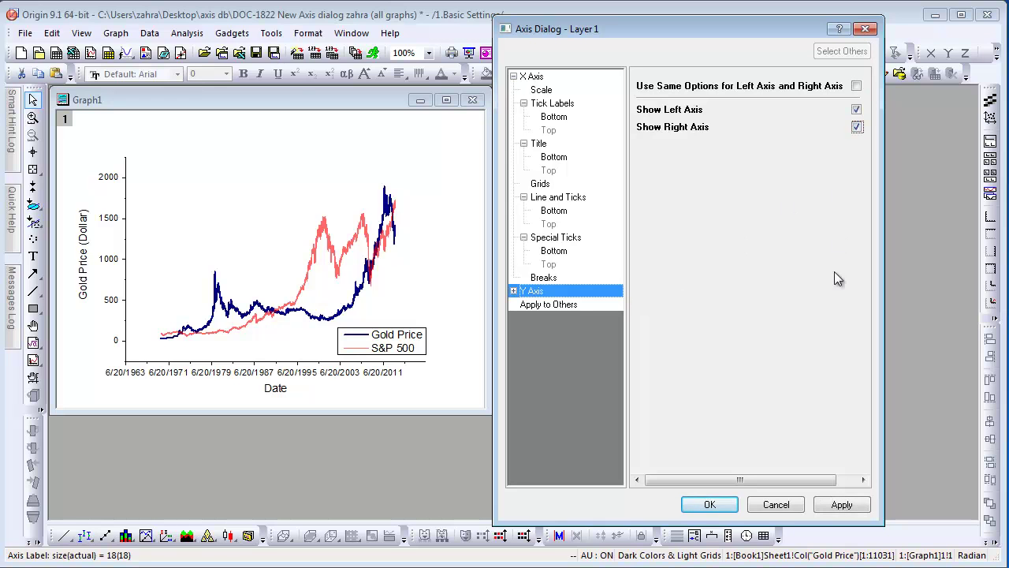
{"action": "left_click", "coordinate": [840, 504]}
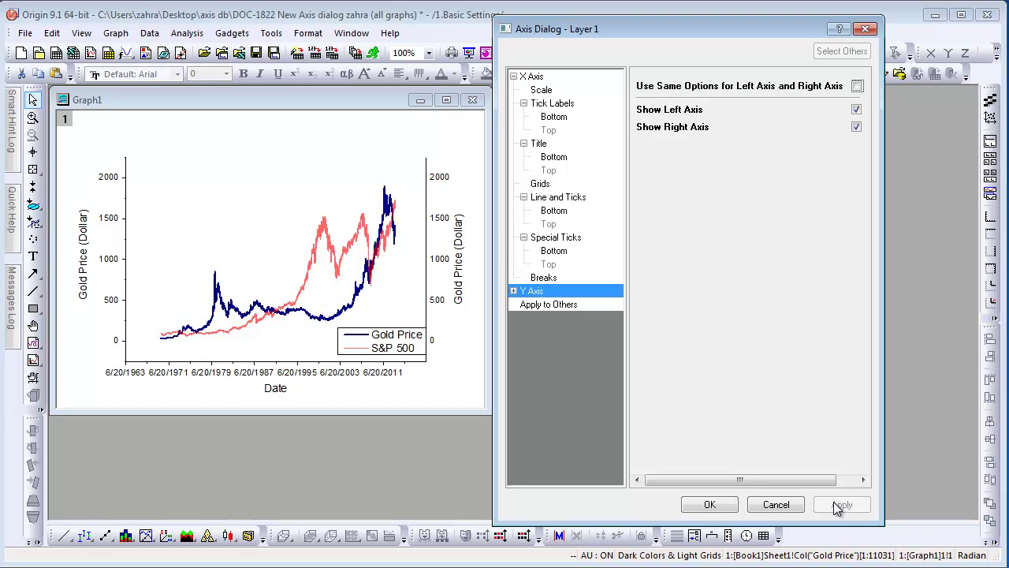
- Hide the title on the right Y axis and apply the change
{"action": "left_click", "coordinate": [515, 292]}
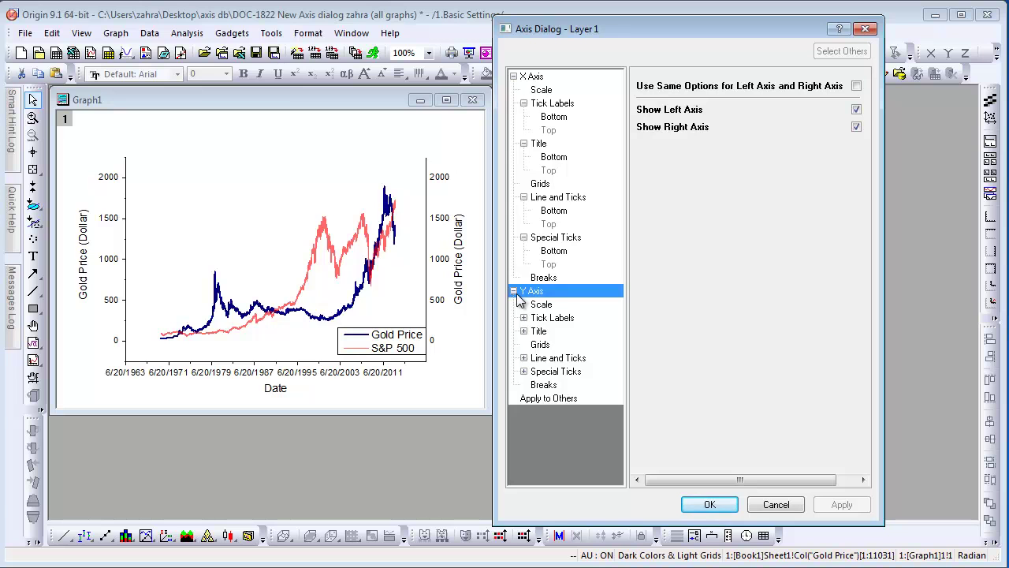
{"action": "left_click", "coordinate": [524, 331]}
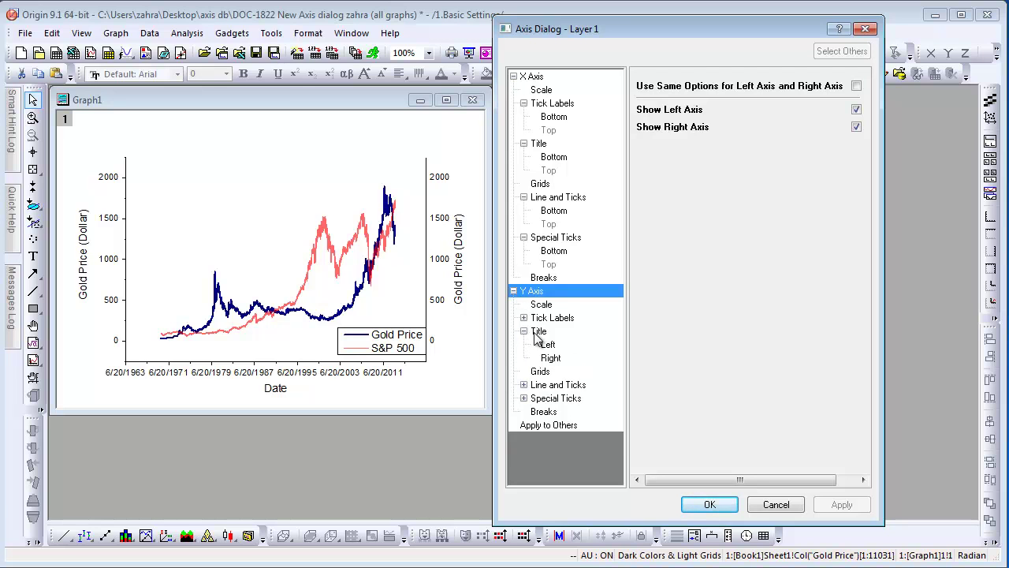
{"action": "left_click", "coordinate": [536, 333]}
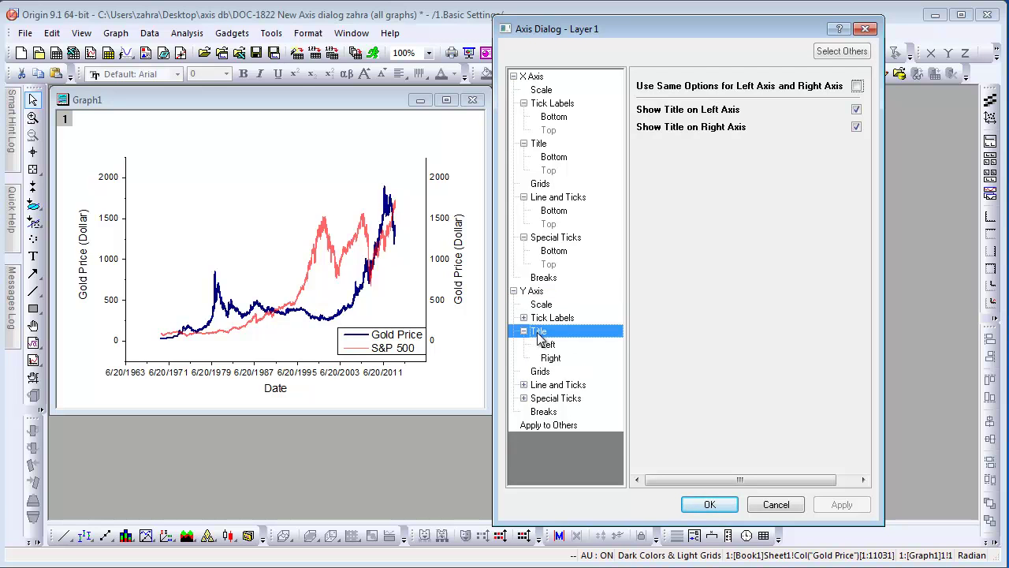
{"action": "left_click", "coordinate": [857, 127]}
{"action": "left_click", "coordinate": [822, 507]}
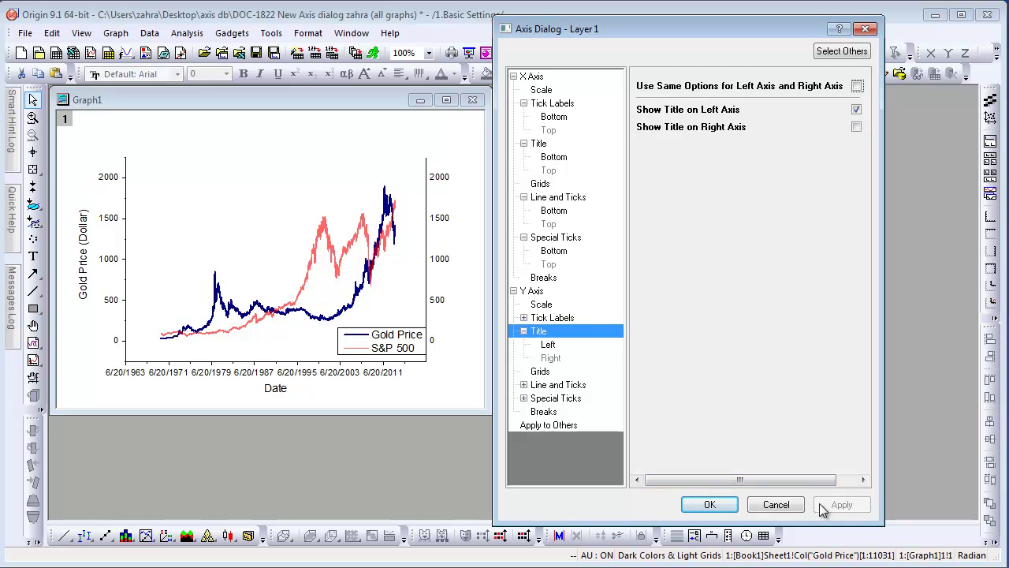
{"action": "left_click", "coordinate": [552, 88]}
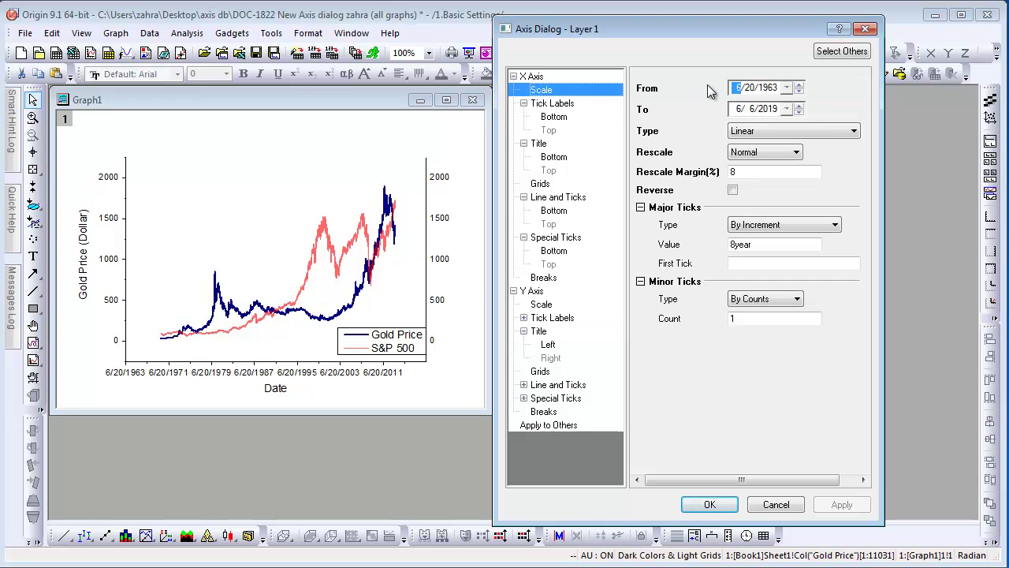
- Set the X axis scale from 1/1/1969 to 1/1/2019 with major ticks every 10 years
{"action": "type", "text": "1/1/1969"}
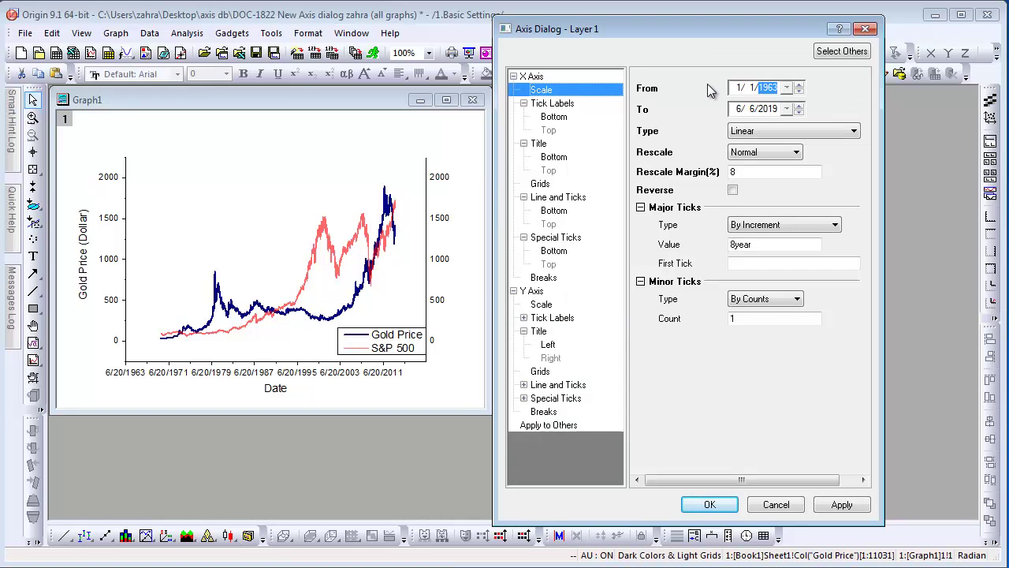
{"action": "key", "text": "Tab"}
{"action": "type", "text": "1/1"}
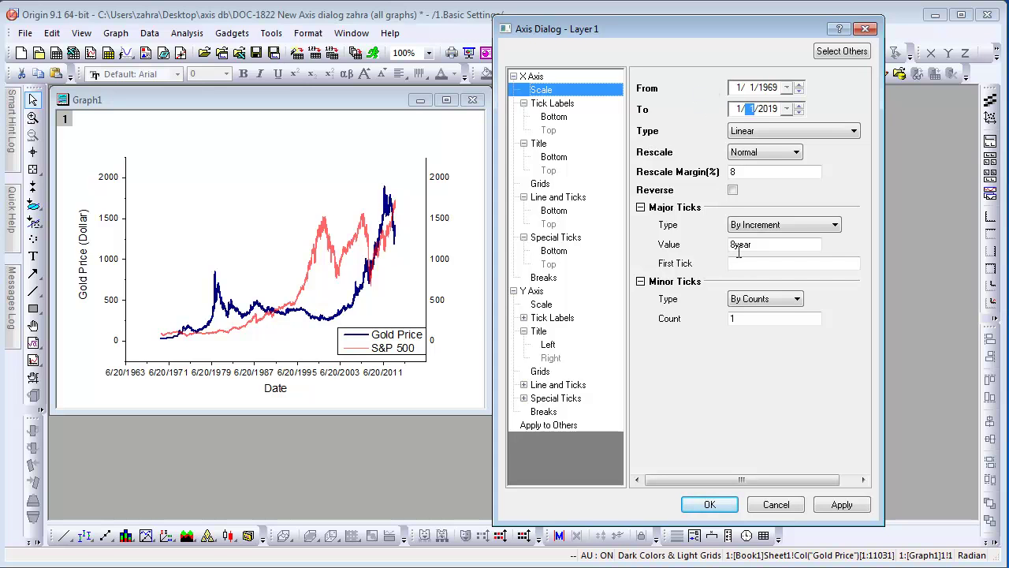
{"action": "left_click", "coordinate": [738, 244]}
{"action": "key", "text": "BackSpace"}
{"action": "type", "text": "10"}
{"action": "left_click", "coordinate": [842, 504]}
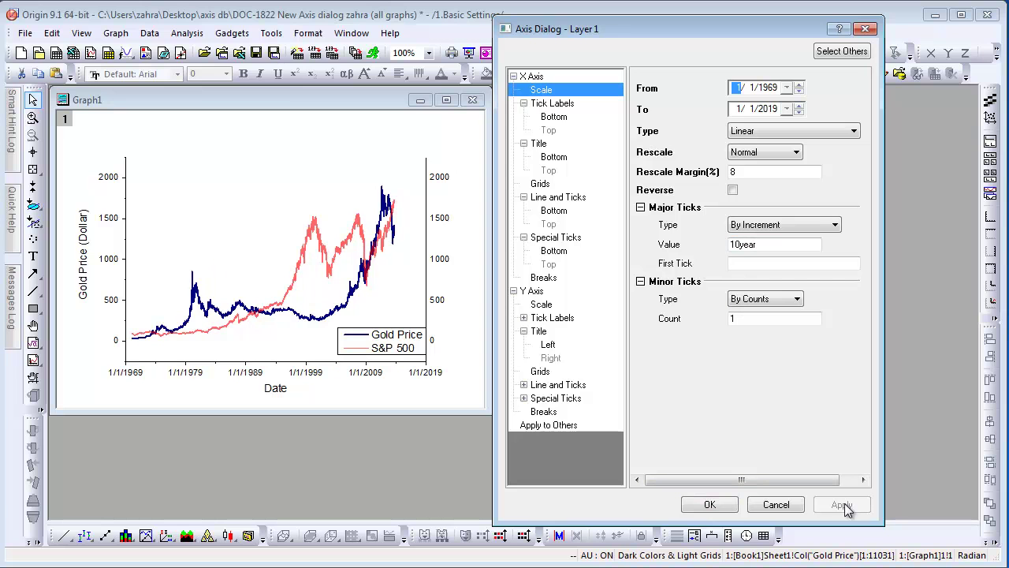
- Format bottom tick labels as years only, blue, rotated 90°, Times New Roman size 22
{"action": "left_click", "coordinate": [554, 117]}
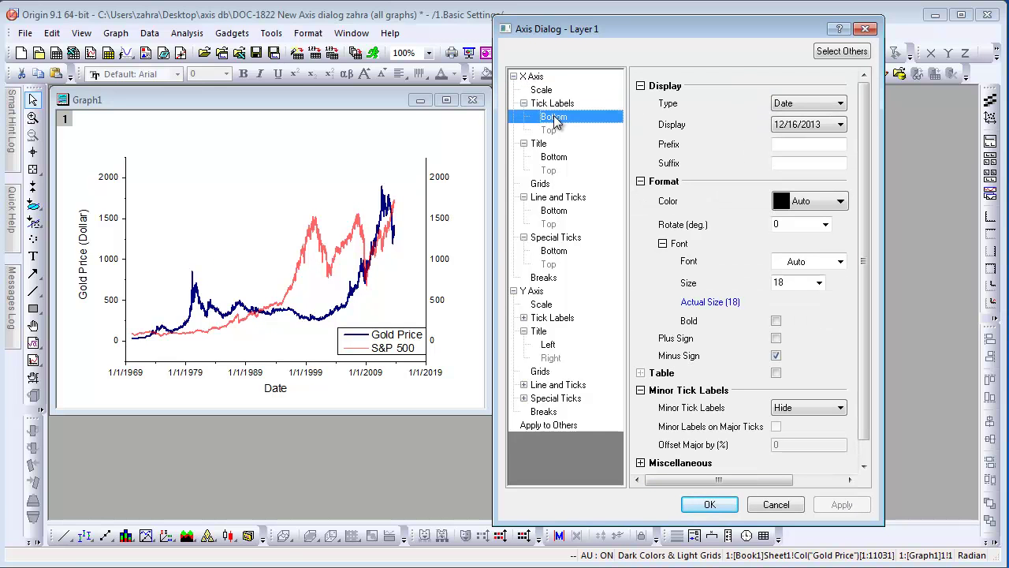
{"action": "left_click", "coordinate": [837, 126]}
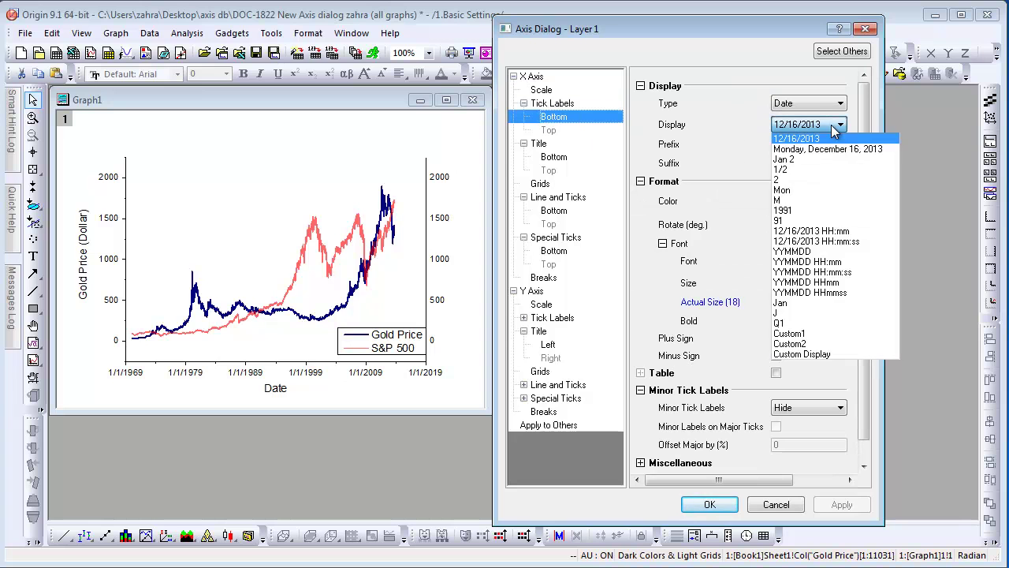
{"action": "left_click", "coordinate": [837, 211]}
{"action": "left_click", "coordinate": [840, 202]}
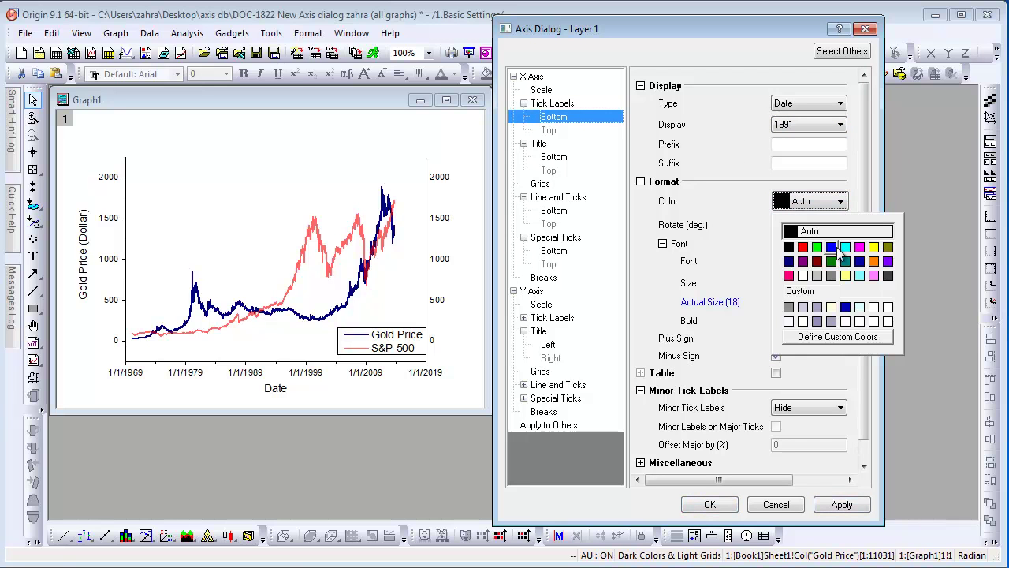
{"action": "left_click", "coordinate": [833, 248]}
{"action": "left_click", "coordinate": [824, 225]}
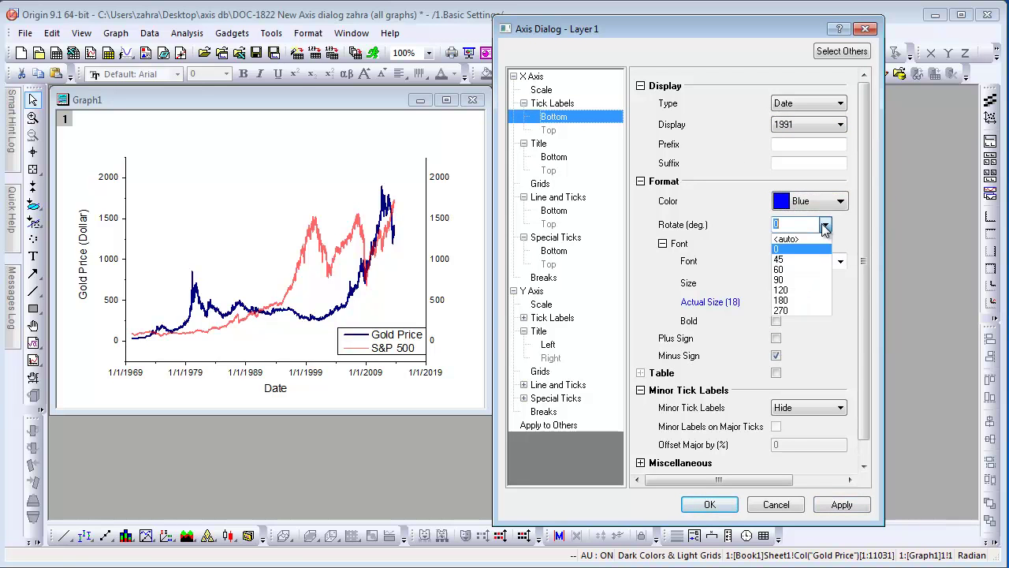
{"action": "left_click", "coordinate": [824, 280]}
{"action": "left_click", "coordinate": [842, 262]}
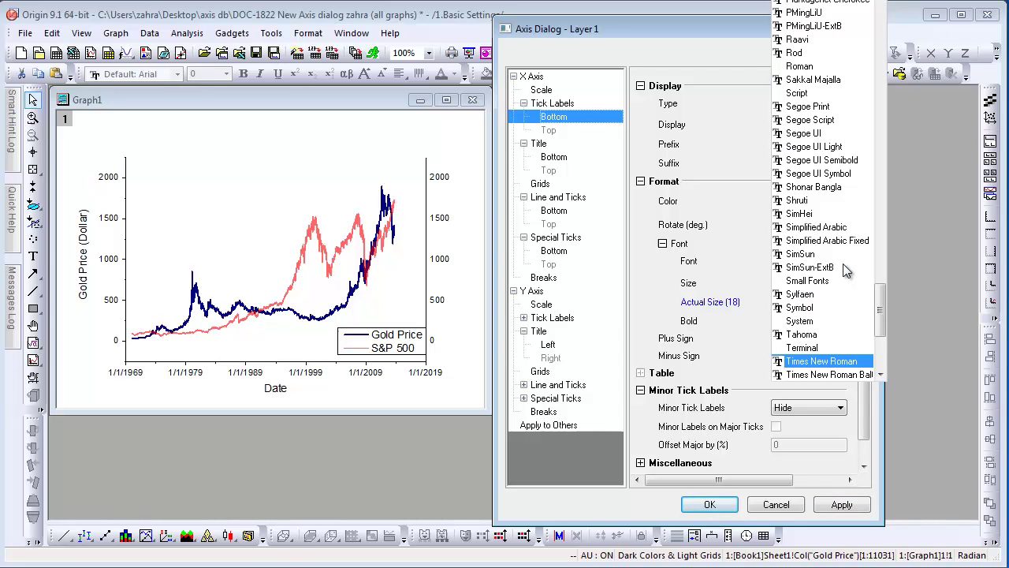
{"action": "key", "text": "Escape"}
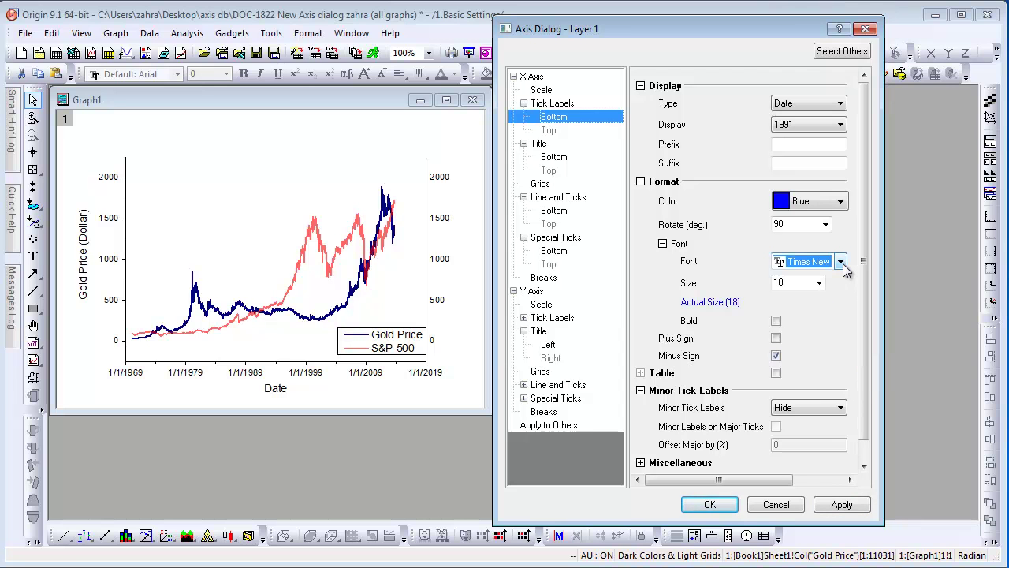
{"action": "left_click", "coordinate": [819, 283]}
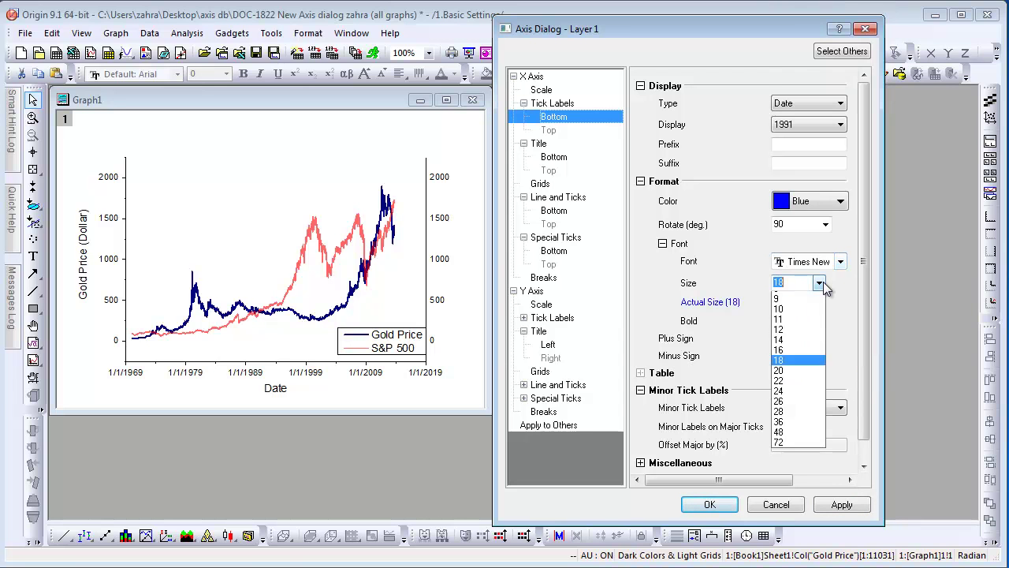
{"action": "left_click", "coordinate": [817, 390]}
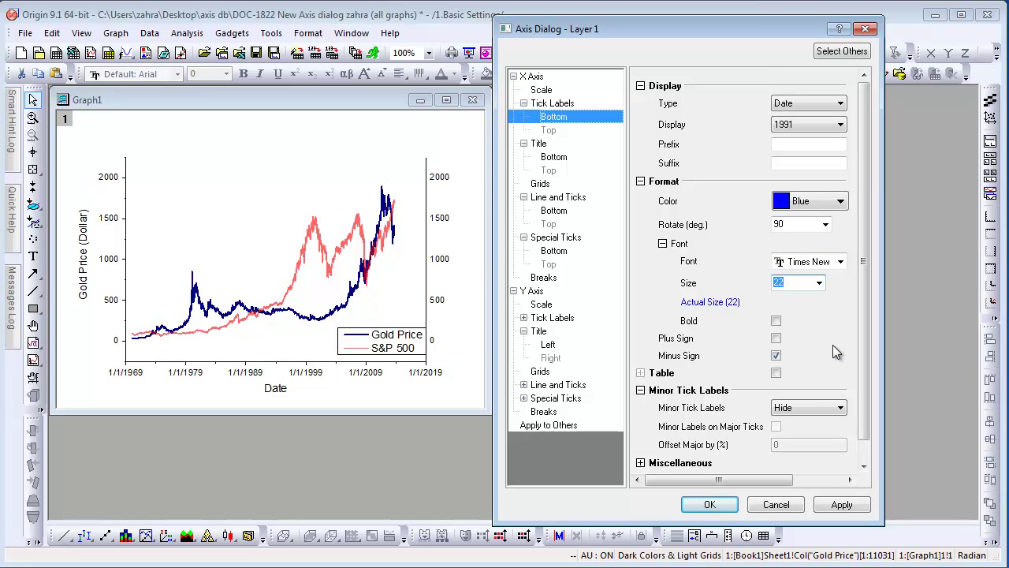
{"action": "left_click", "coordinate": [832, 507]}
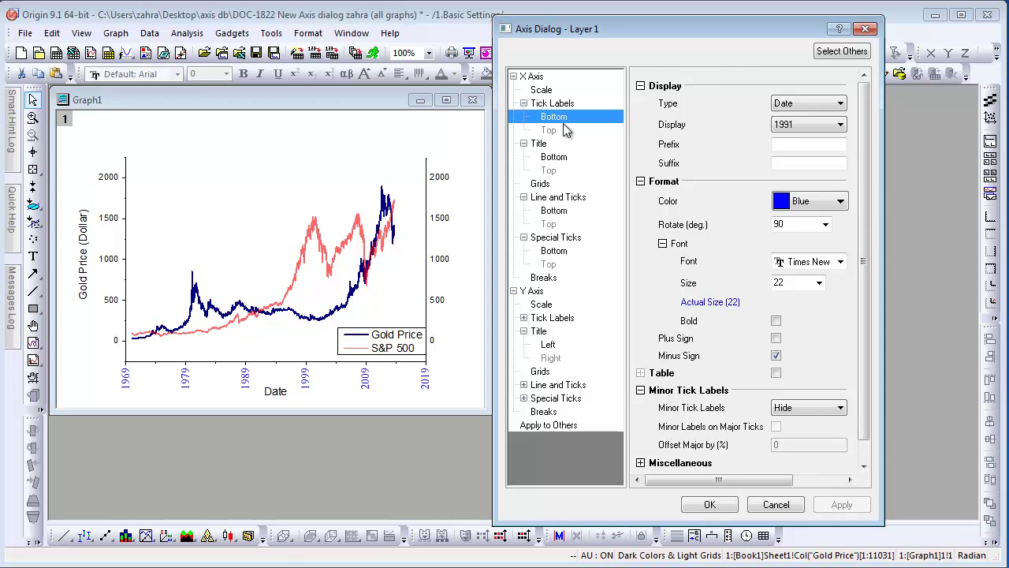
- Show major labels on the top axis and use the same options for bottom and top
{"action": "left_click", "coordinate": [558, 105]}
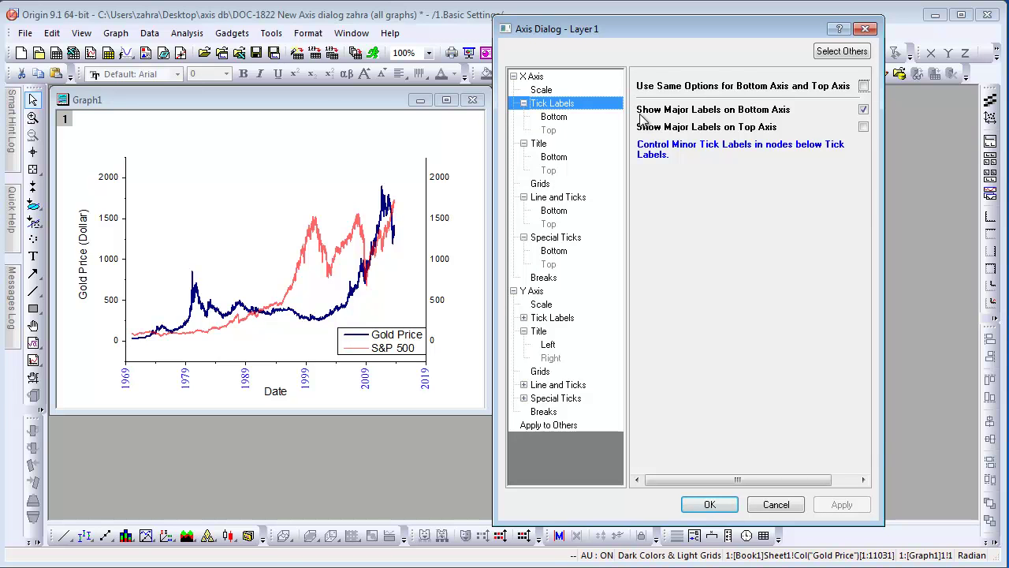
{"action": "left_click", "coordinate": [863, 128]}
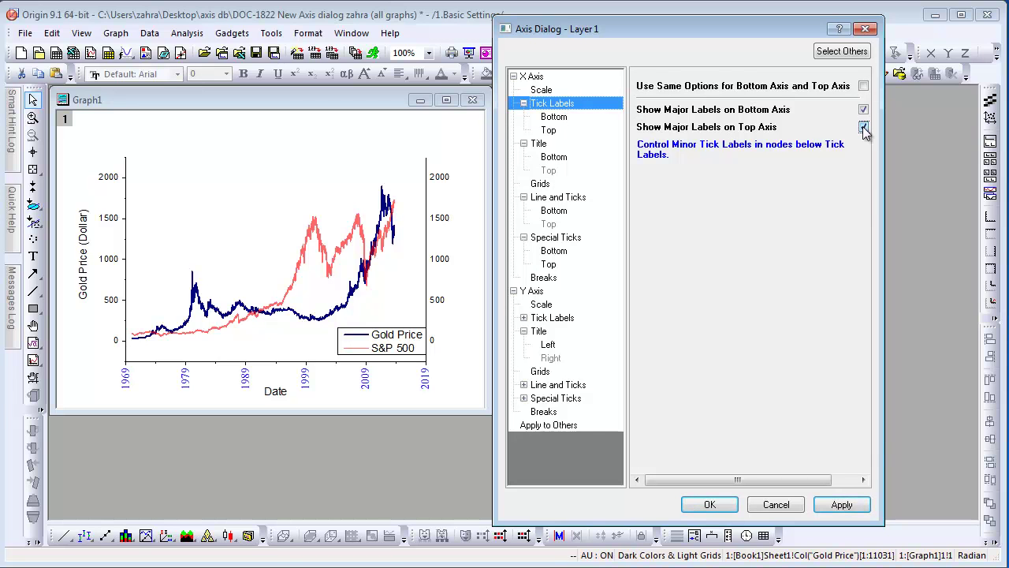
{"action": "left_click", "coordinate": [840, 505]}
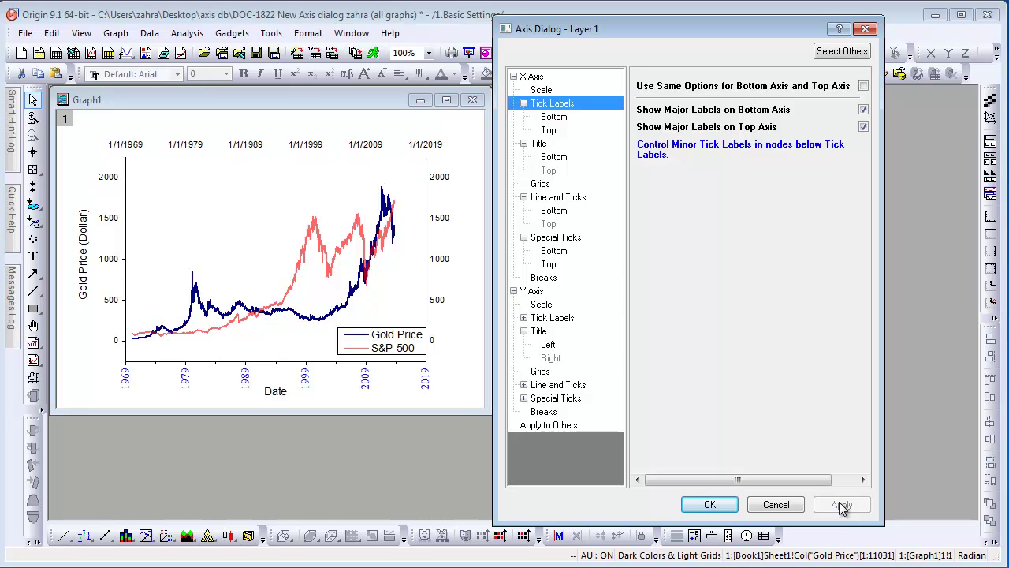
{"action": "left_click", "coordinate": [865, 87]}
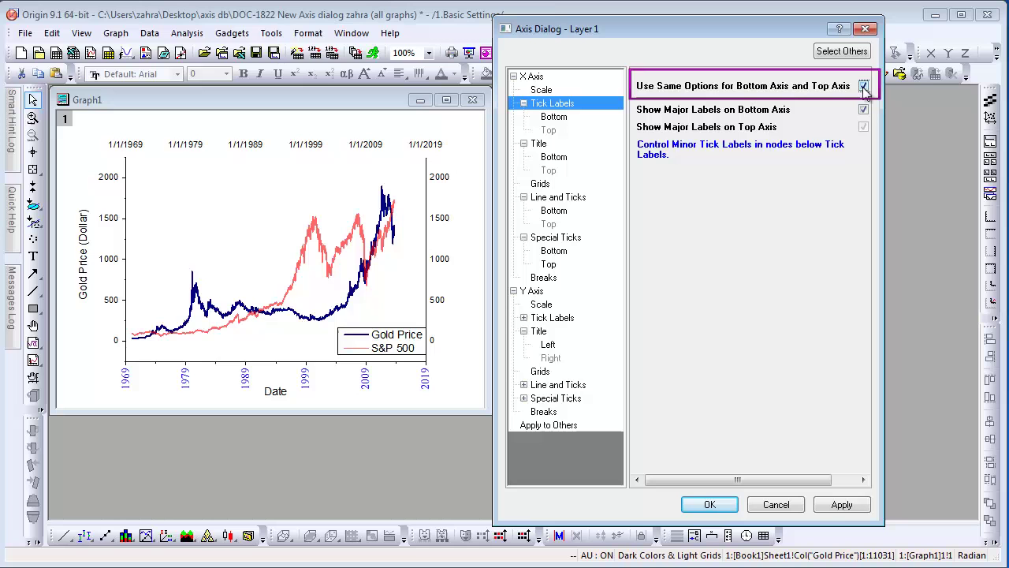
{"action": "left_click", "coordinate": [828, 505]}
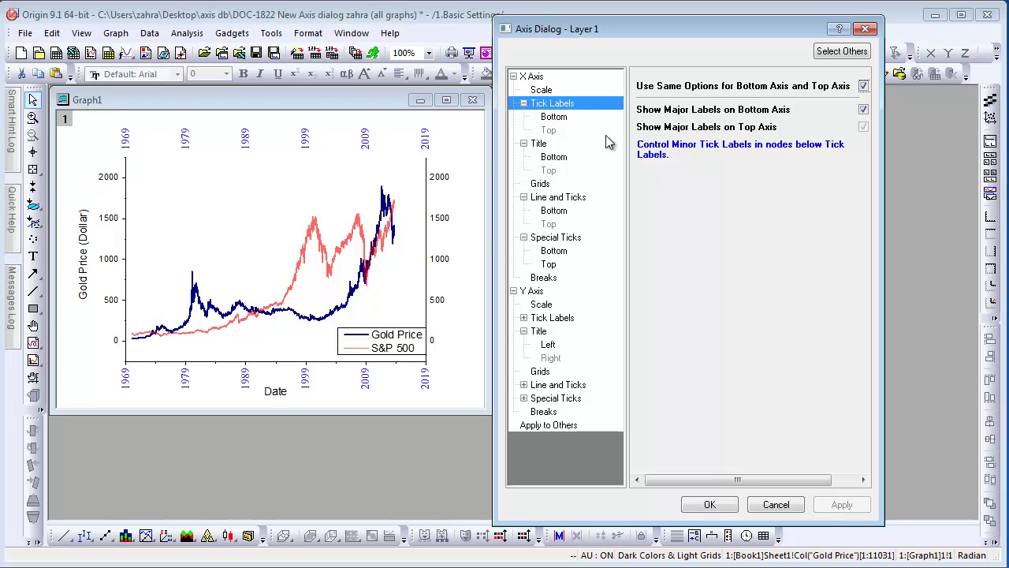
- Add the left Y axis to the bottom label edit and apply blue Times New Roman size 22
{"action": "left_click", "coordinate": [566, 118]}
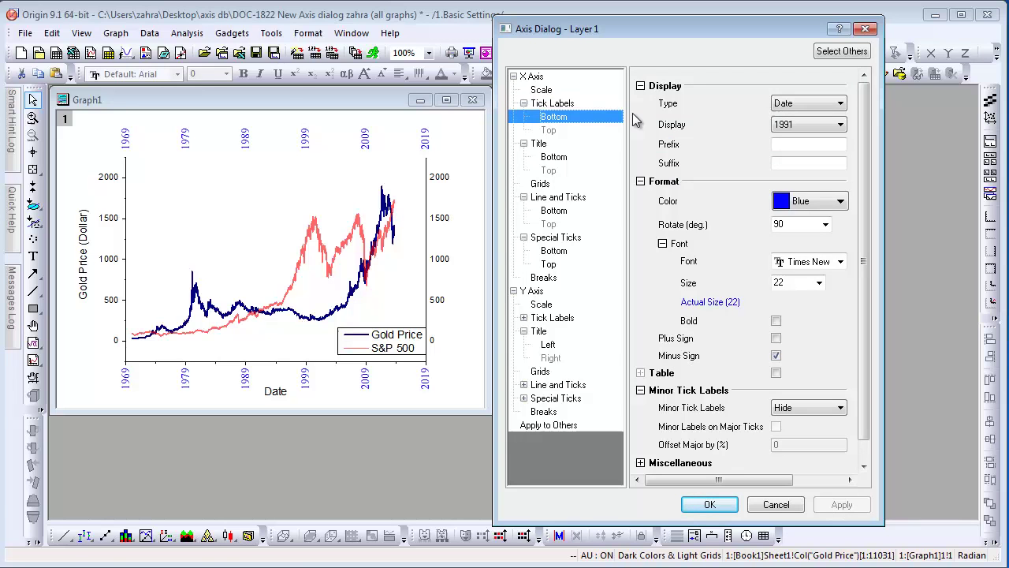
{"action": "left_click", "coordinate": [842, 54]}
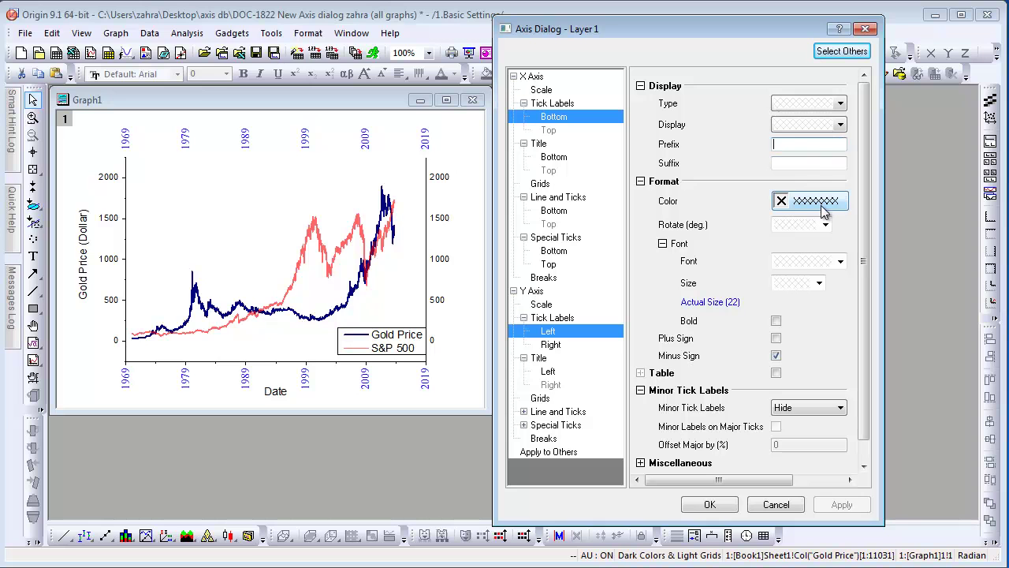
{"action": "scroll", "coordinate": [824, 201], "scroll_direction": "down", "scroll_amount": 4}
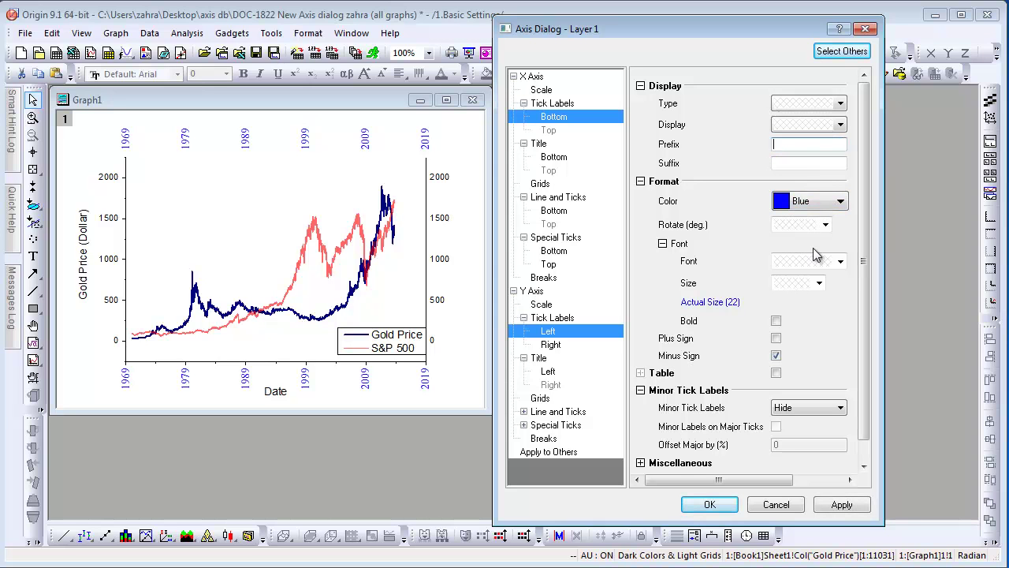
{"action": "scroll", "coordinate": [820, 261], "scroll_direction": "down", "scroll_amount": 2}
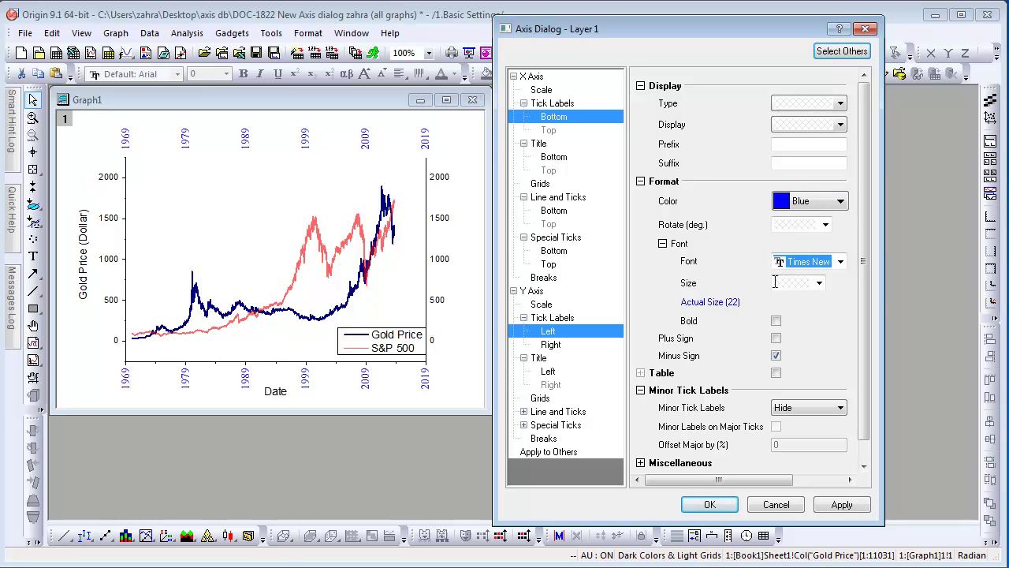
{"action": "scroll", "coordinate": [775, 283], "scroll_direction": "down", "scroll_amount": 1}
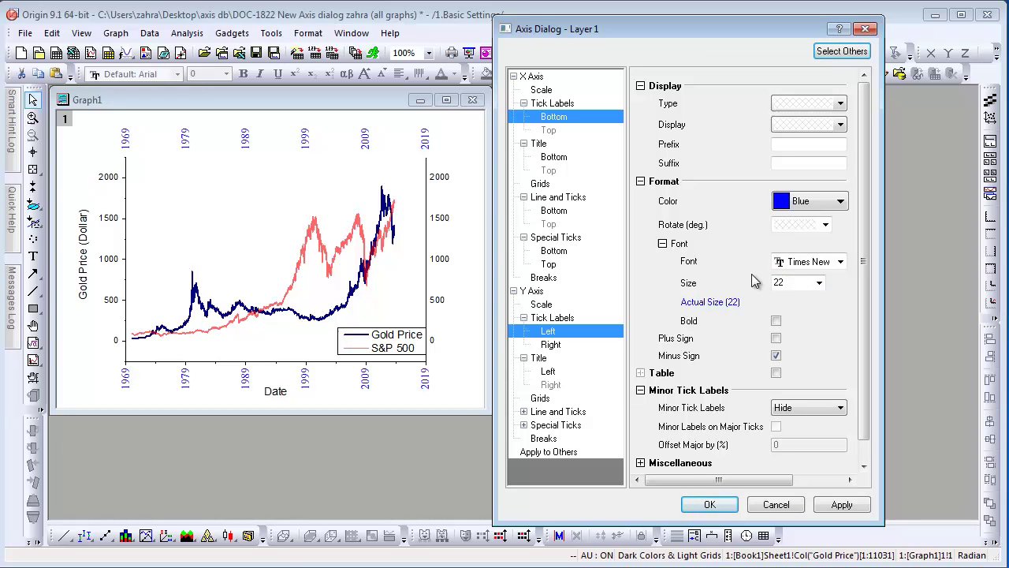
{"action": "left_click", "coordinate": [841, 505]}
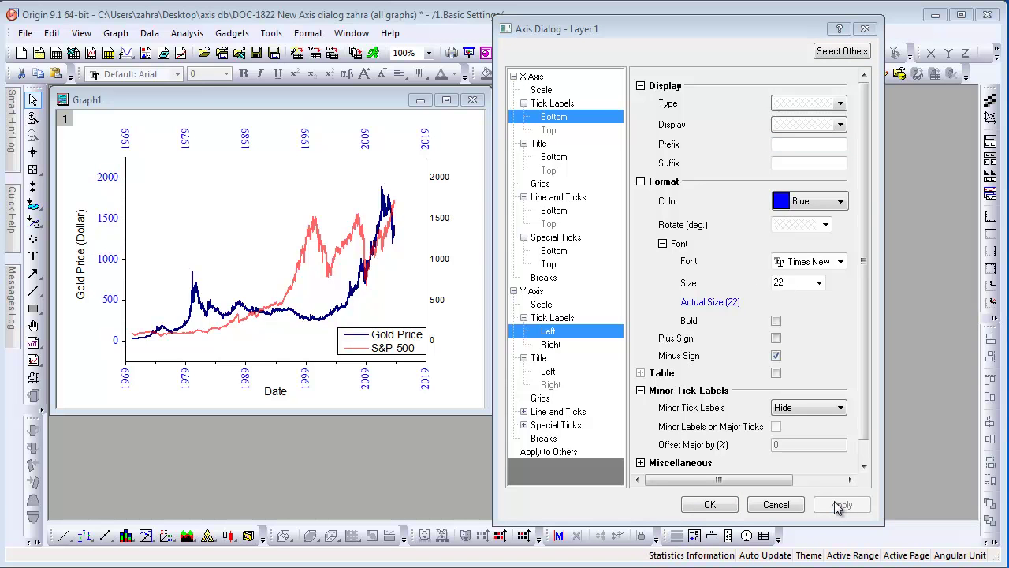
- Turn on major and minor grid lines for both the X and Y axes
{"action": "left_click", "coordinate": [536, 184]}
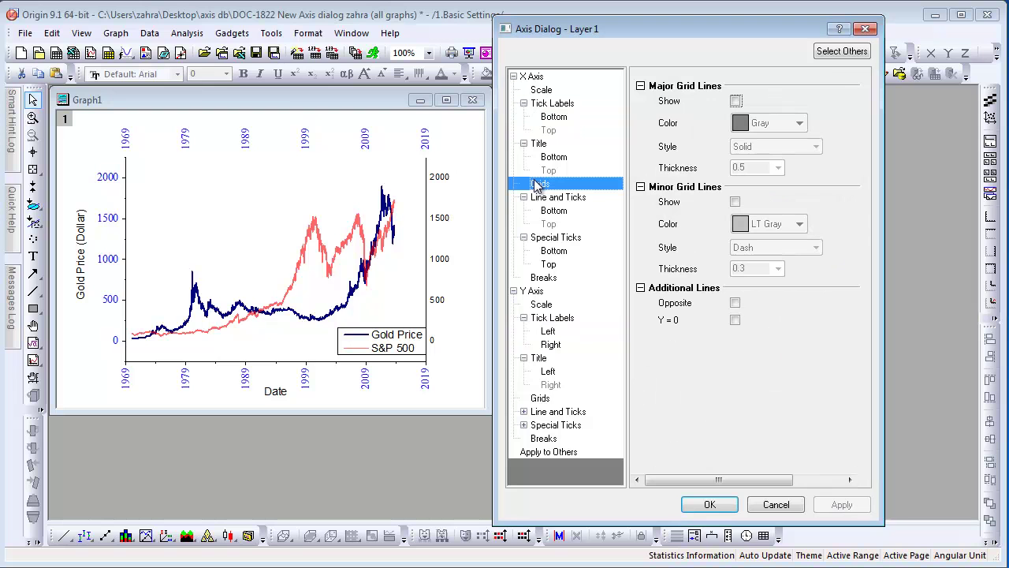
{"action": "left_click", "coordinate": [826, 54]}
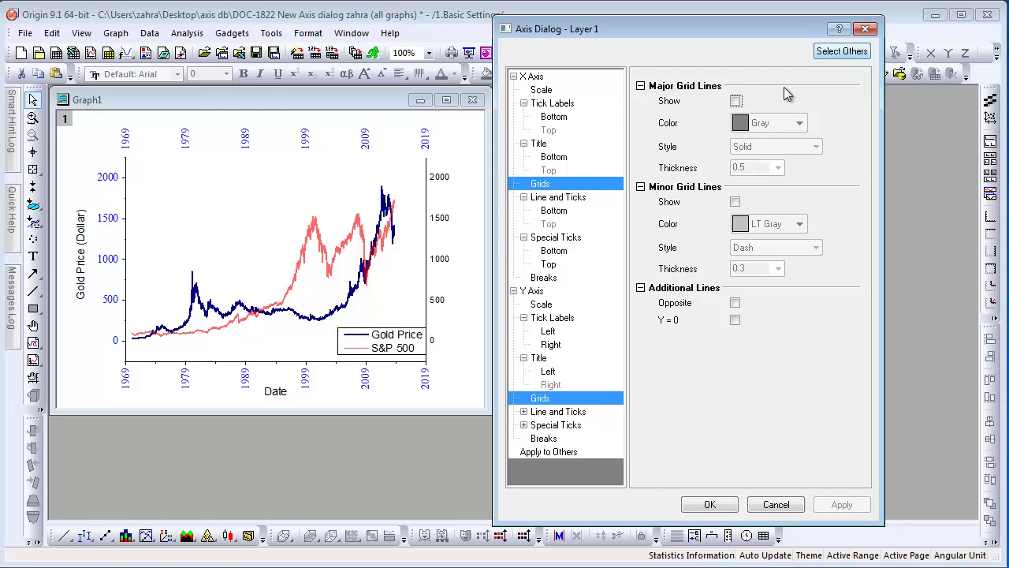
{"action": "left_click", "coordinate": [736, 101]}
{"action": "left_click", "coordinate": [736, 202]}
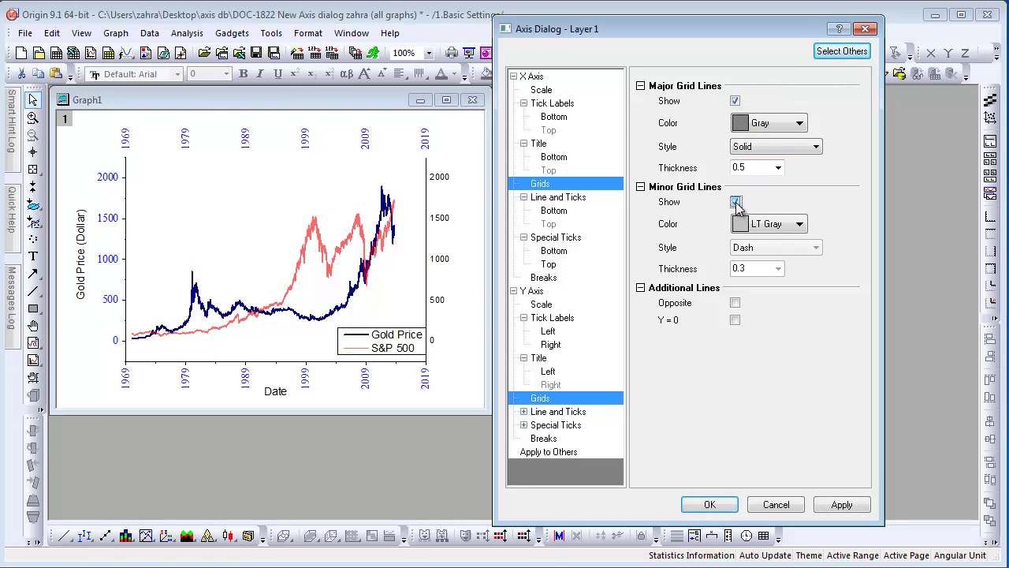
{"action": "left_click", "coordinate": [840, 505]}
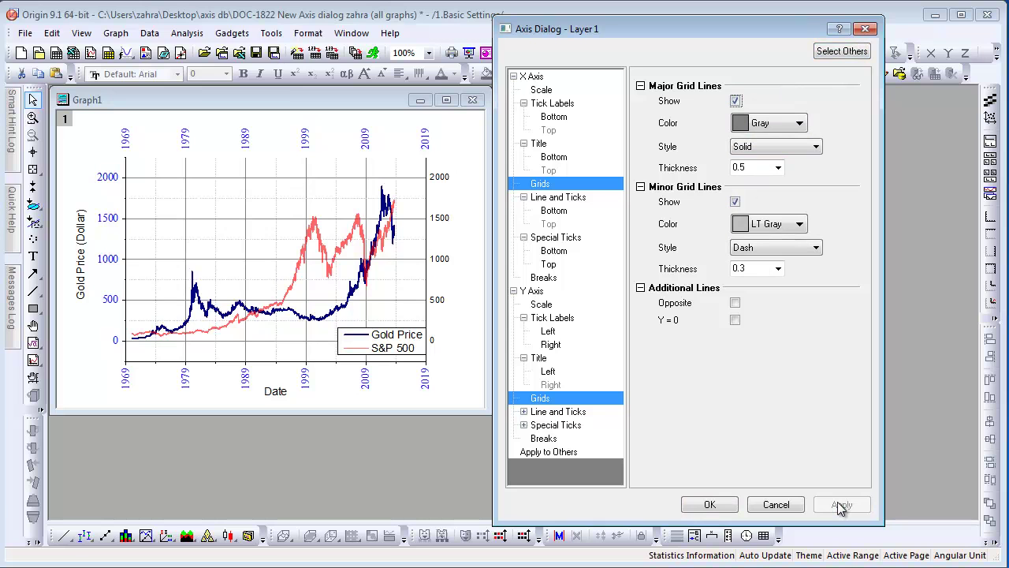
- Set major and minor ticks on the bottom and left axes to point In
{"action": "left_click", "coordinate": [556, 211]}
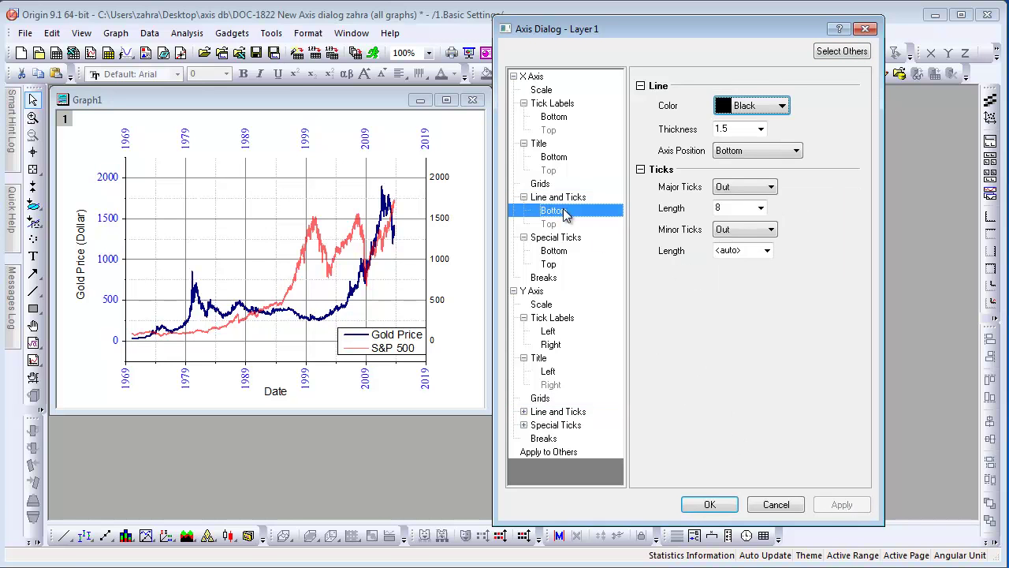
{"action": "left_click", "coordinate": [842, 52]}
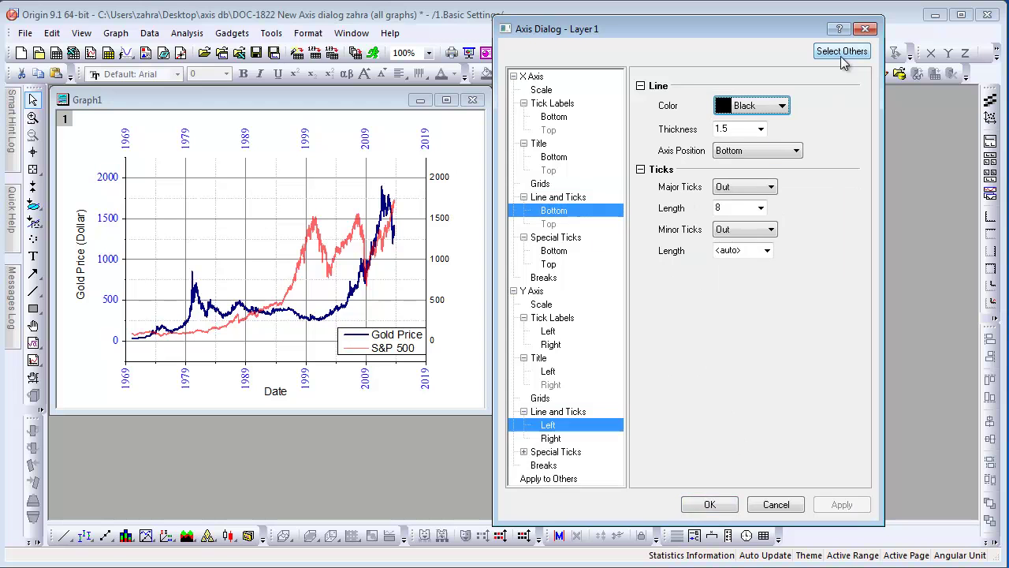
{"action": "left_click", "coordinate": [751, 192]}
{"action": "left_click", "coordinate": [755, 211]}
{"action": "left_click", "coordinate": [755, 230]}
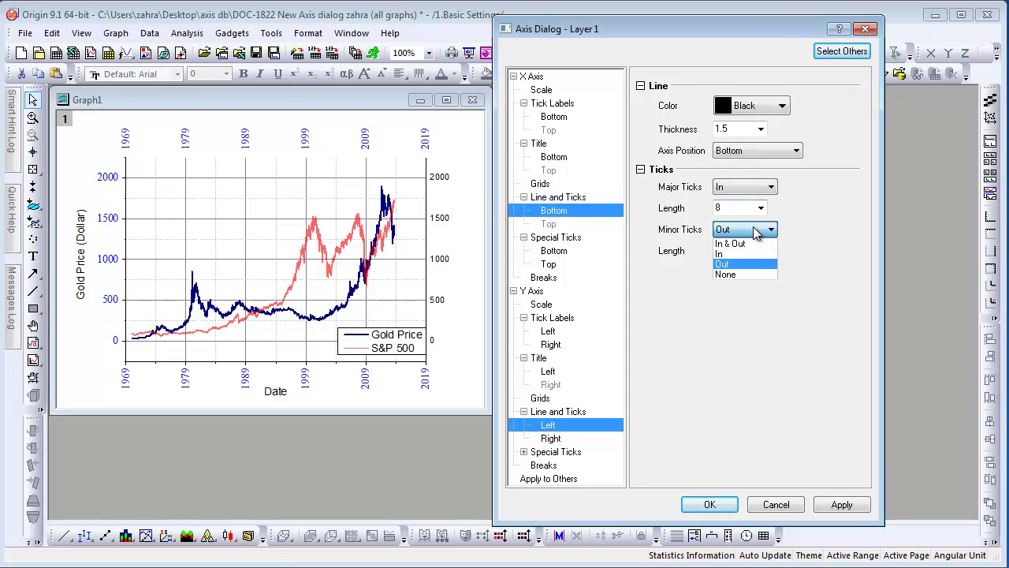
{"action": "left_click", "coordinate": [757, 254]}
{"action": "left_click", "coordinate": [825, 504]}
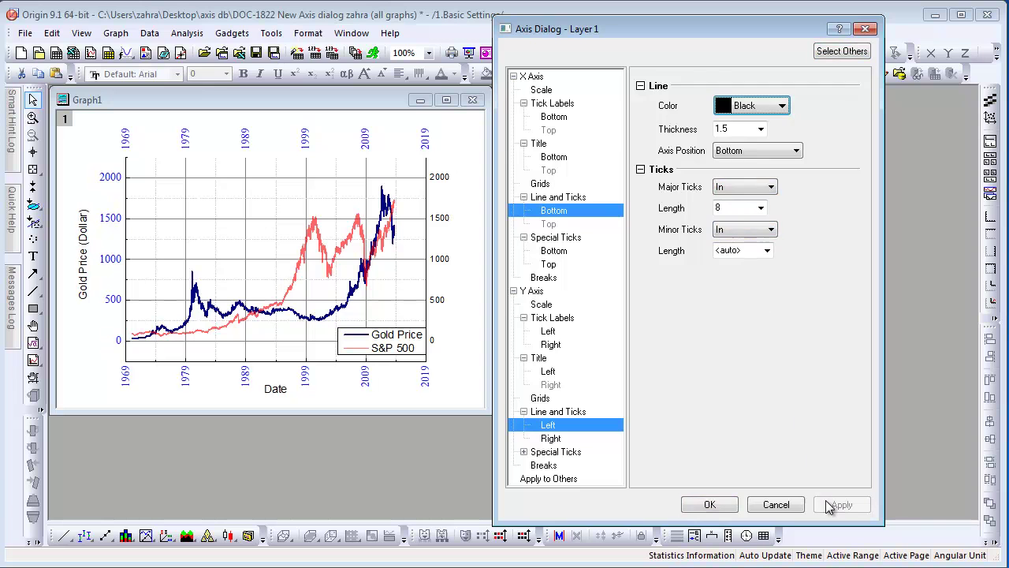
- Set the Y axis scale to Log10 from 20 to 3000
{"action": "left_click", "coordinate": [541, 305]}
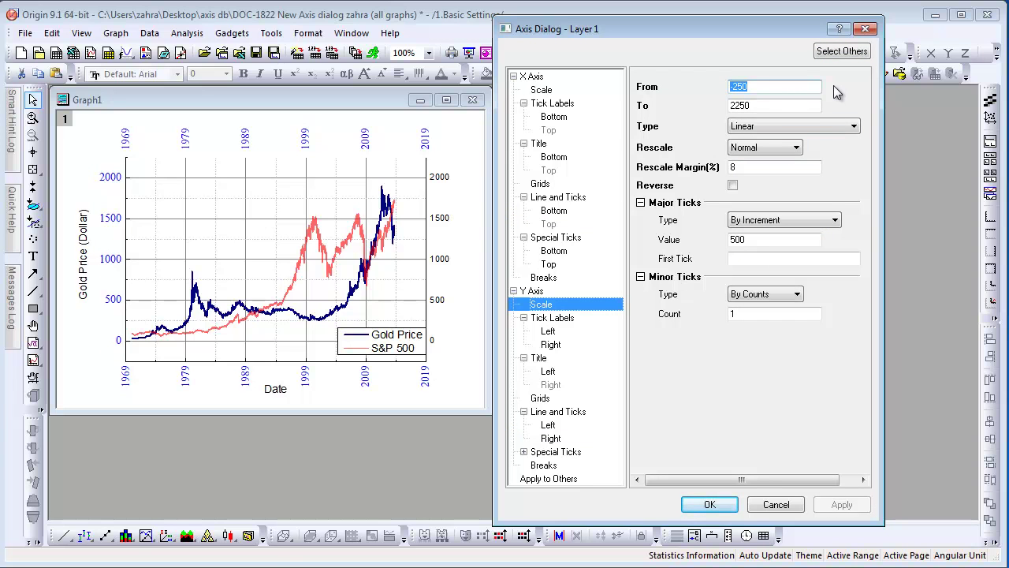
{"action": "type", "text": "20"}
{"action": "key", "text": "Tab"}
{"action": "type", "text": "3000"}
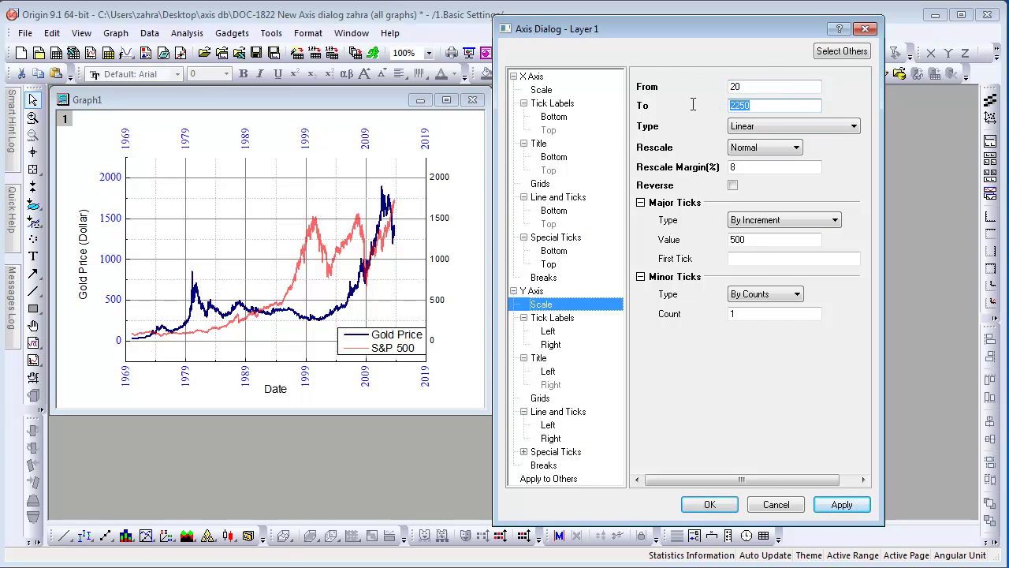
{"action": "left_click", "coordinate": [831, 127]}
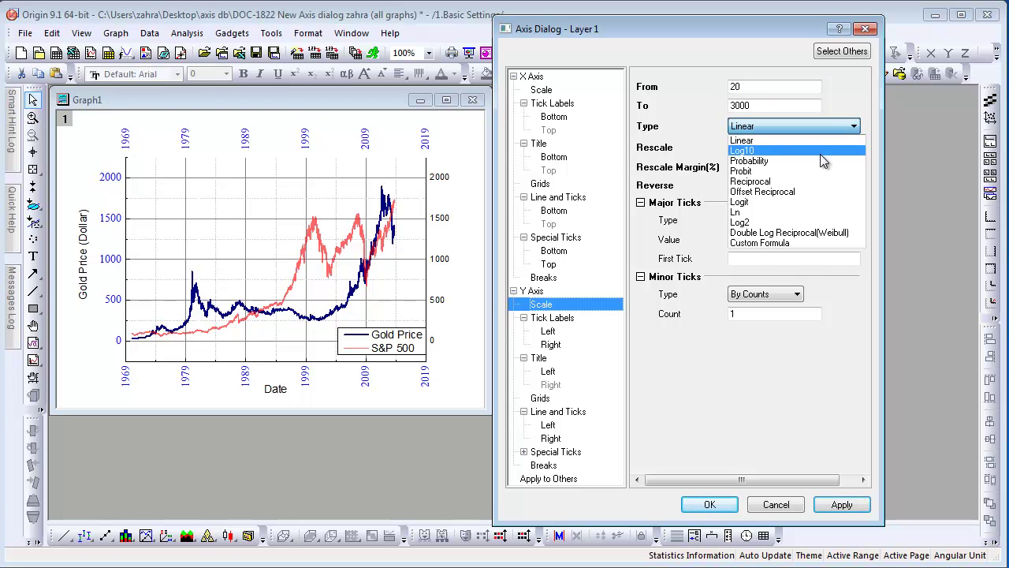
{"action": "left_click", "coordinate": [820, 152]}
{"action": "left_click", "coordinate": [861, 508]}
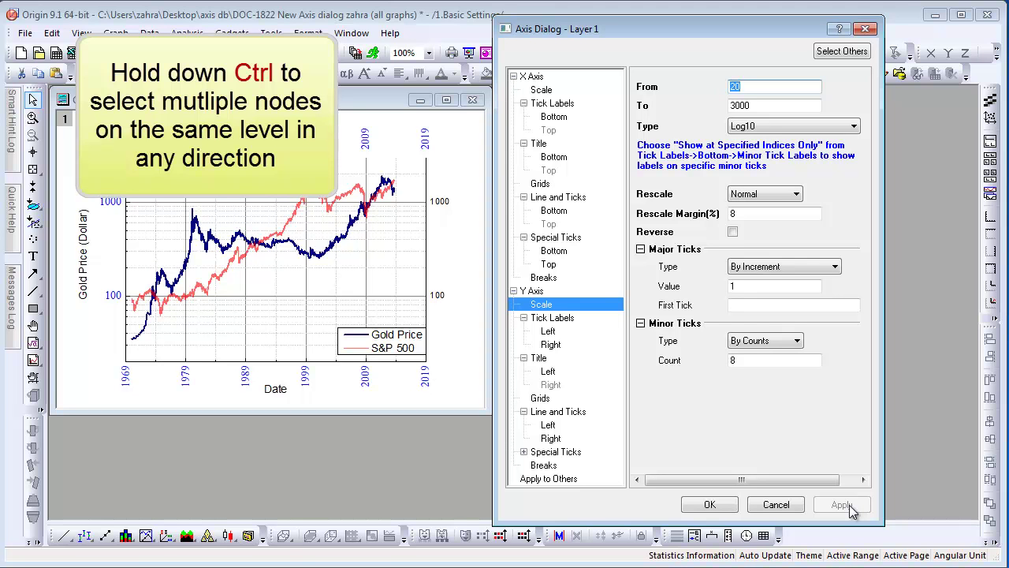
- Give the left and right Y tick labels Scientific:10^3 format in olive
{"action": "left_click", "coordinate": [557, 334]}
{"action": "left_click", "coordinate": [556, 345], "text": "ctrl"}
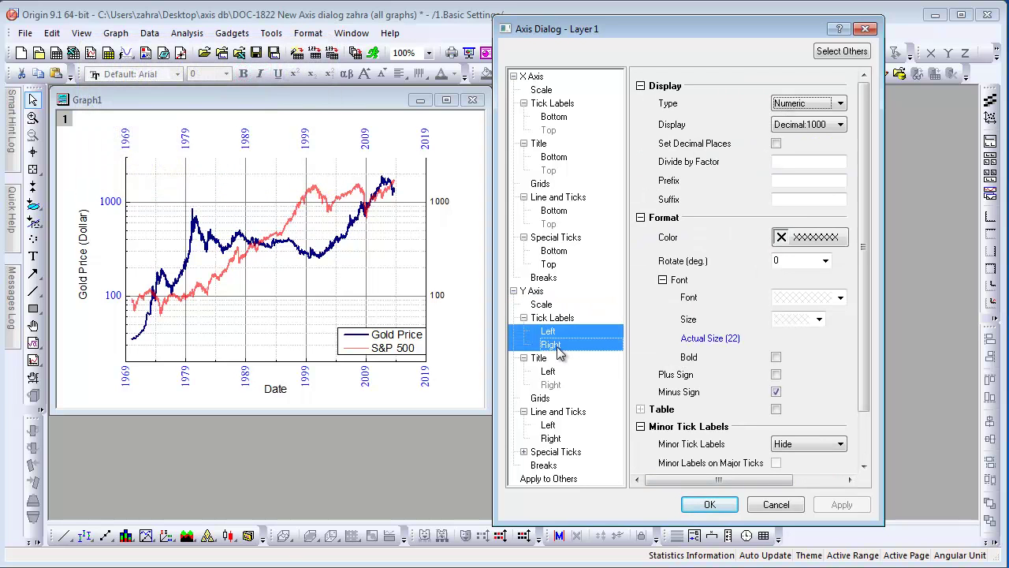
{"action": "left_click", "coordinate": [840, 126]}
{"action": "left_click", "coordinate": [834, 139]}
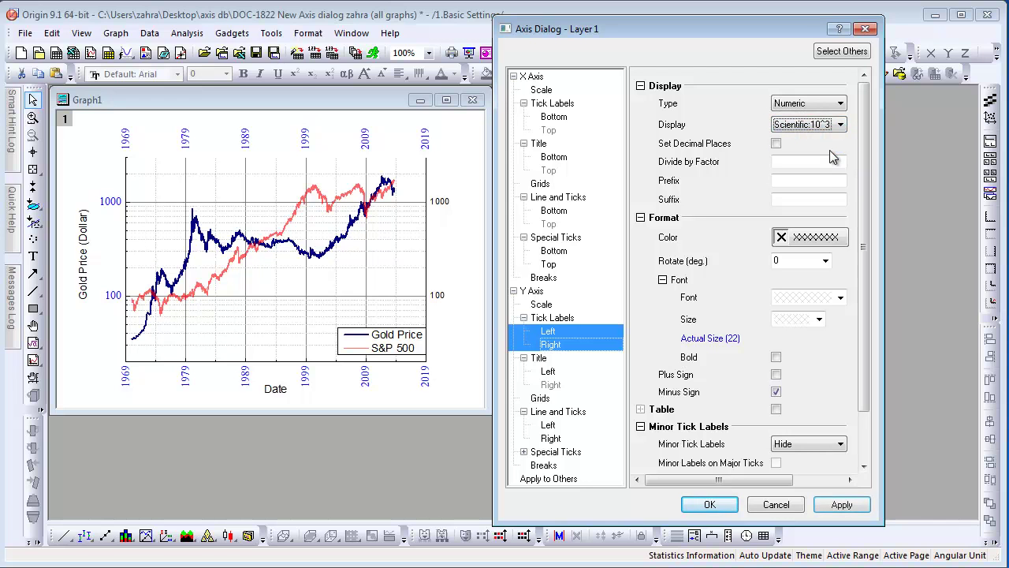
{"action": "left_click", "coordinate": [841, 238]}
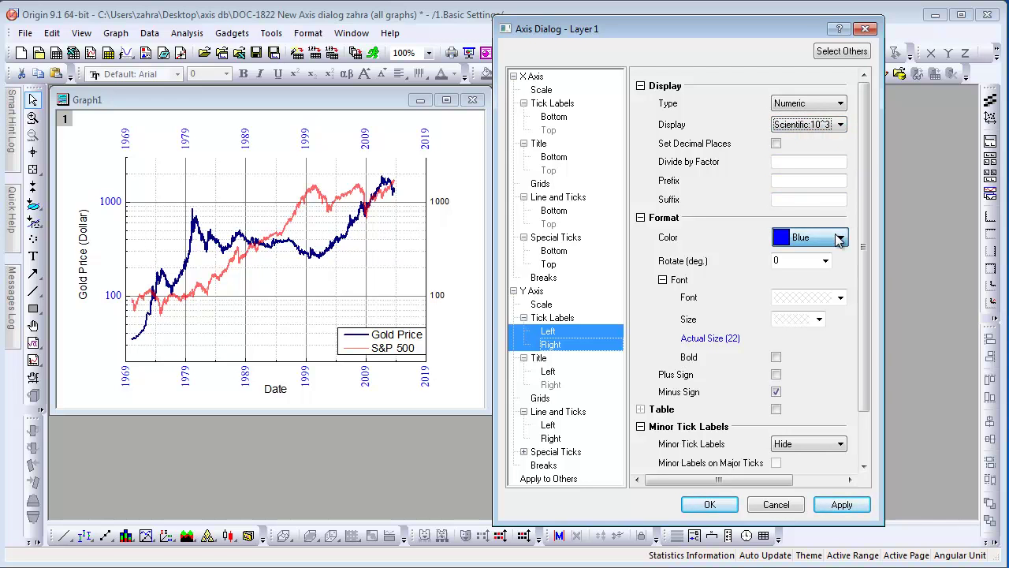
{"action": "left_click", "coordinate": [840, 239]}
{"action": "left_click", "coordinate": [826, 294]}
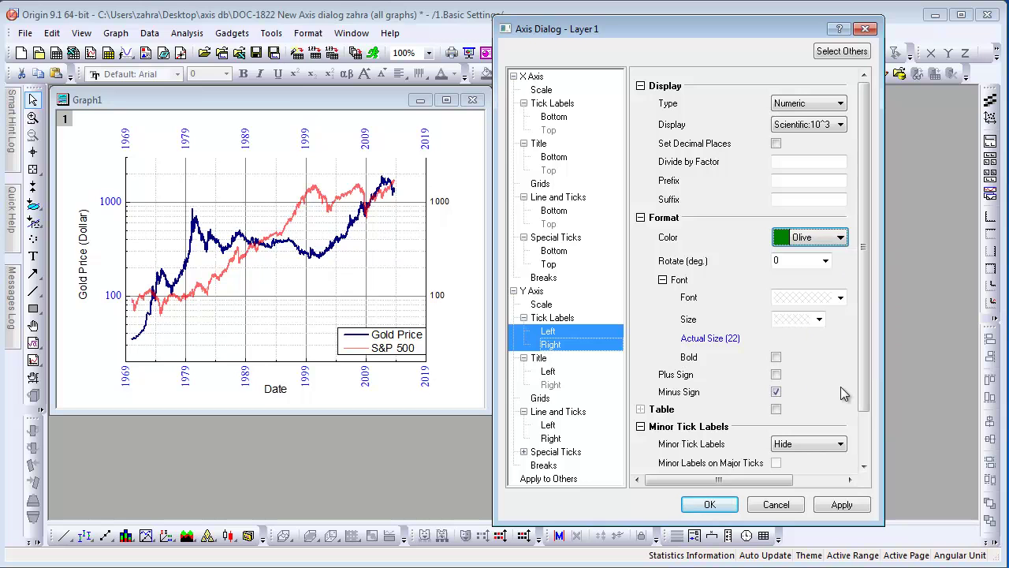
{"action": "left_click", "coordinate": [839, 505]}
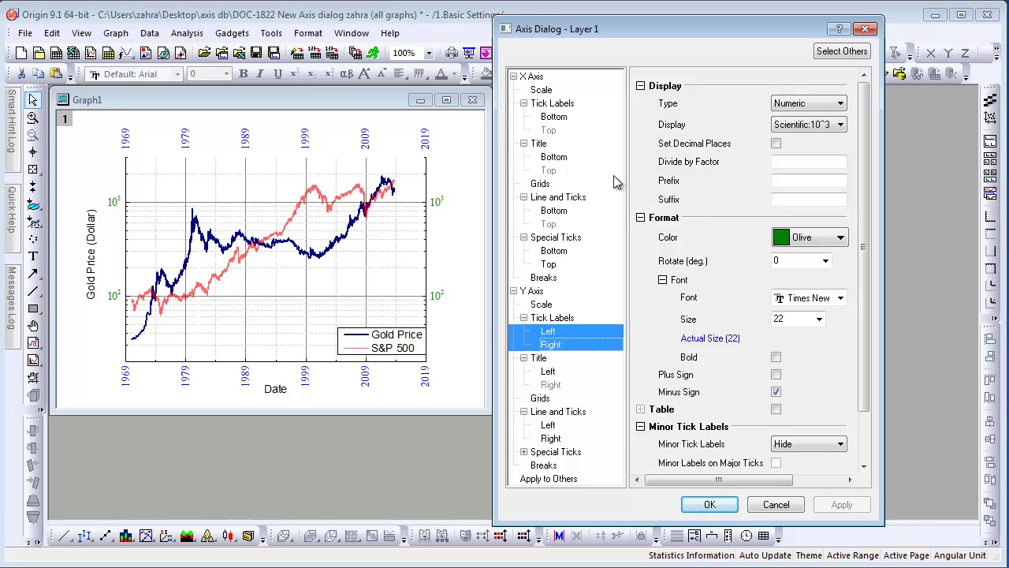
- Set the bottom, top, left and right tick labels to Arial, size 26
{"action": "left_click", "coordinate": [563, 119], "text": "ctrl"}
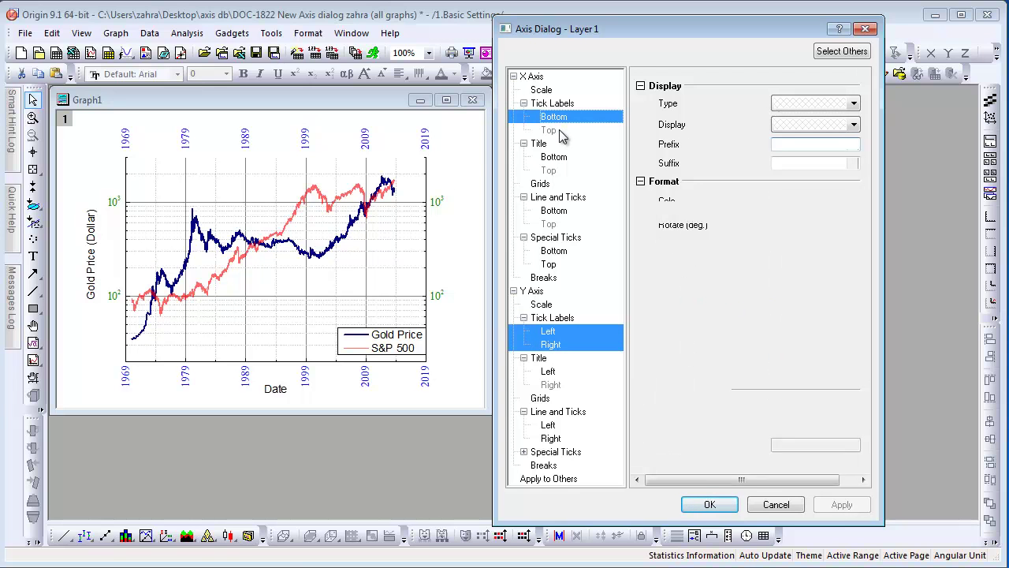
{"action": "left_click", "coordinate": [559, 130], "text": "ctrl"}
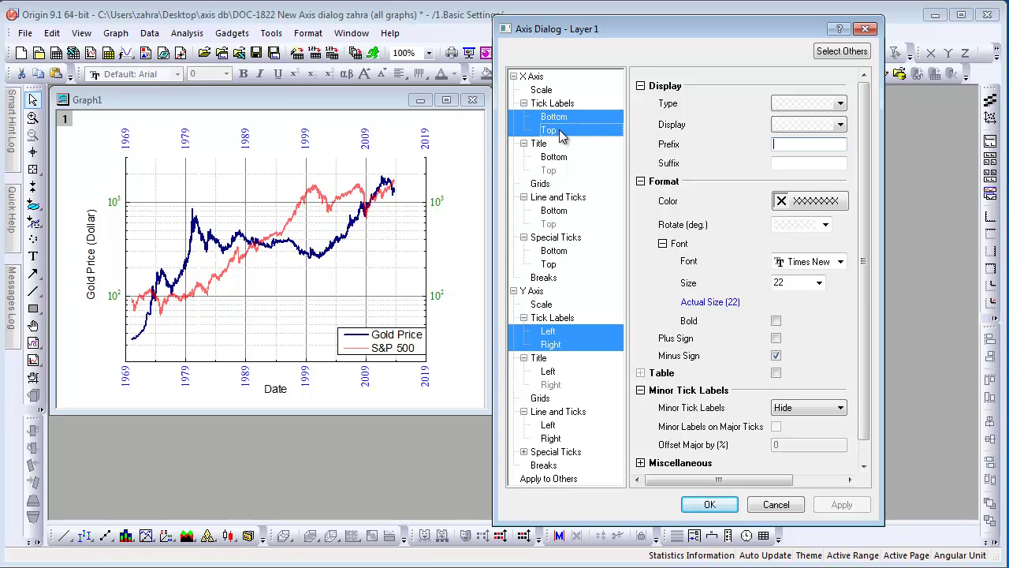
{"action": "left_click", "coordinate": [819, 282]}
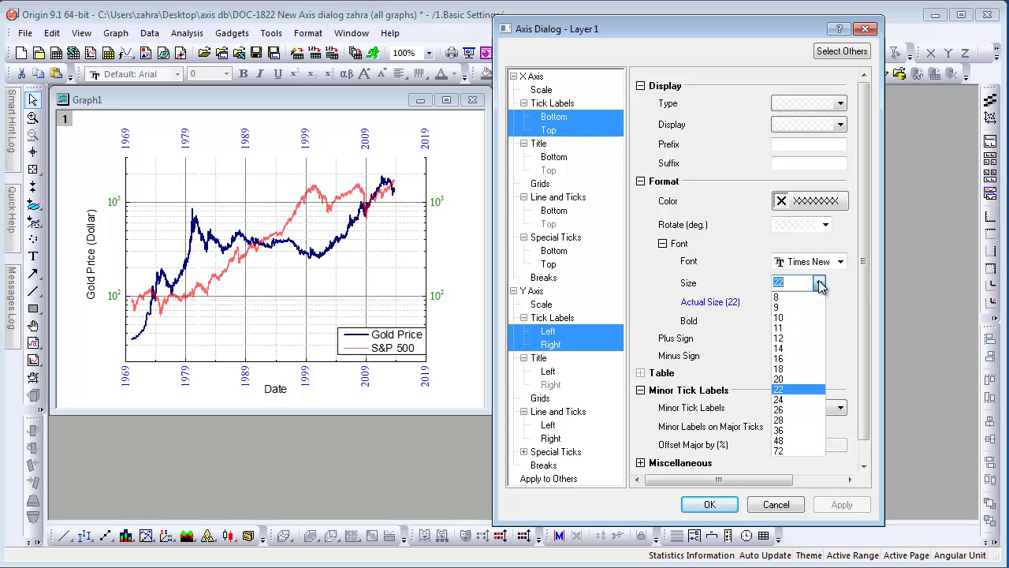
{"action": "left_click", "coordinate": [807, 410]}
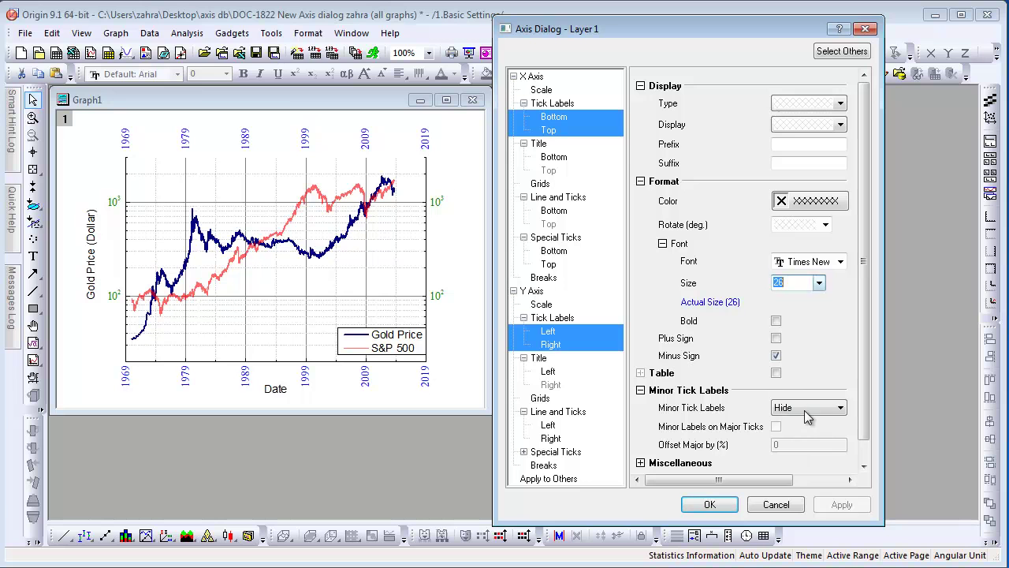
{"action": "left_click", "coordinate": [841, 262]}
{"action": "left_click", "coordinate": [849, 209]}
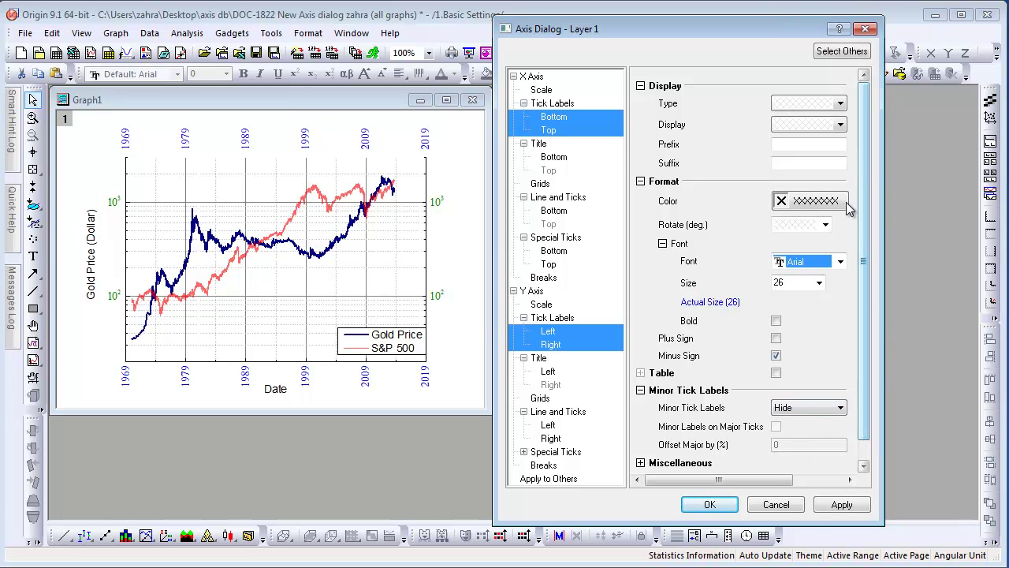
{"action": "left_click", "coordinate": [843, 505]}
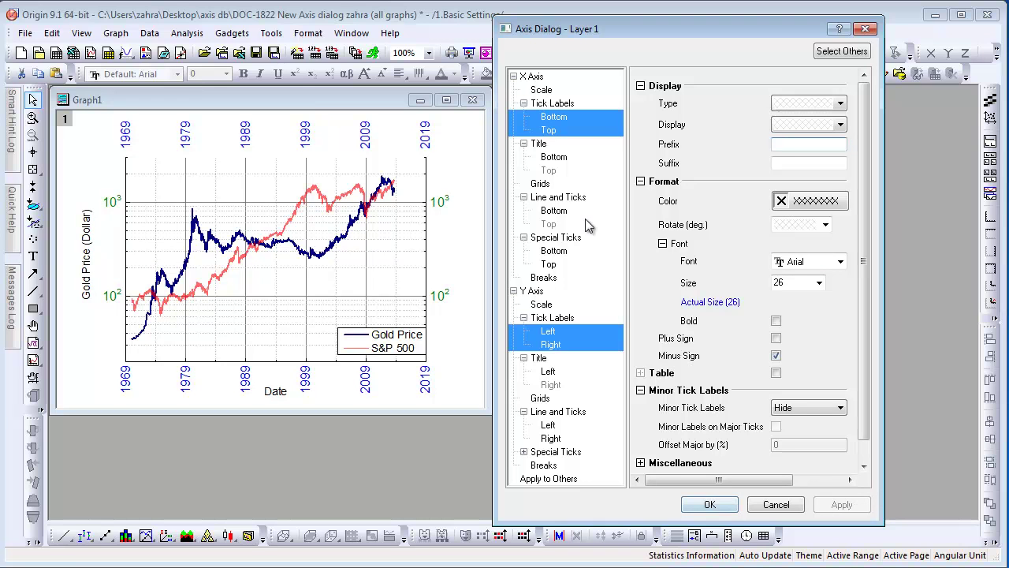
{"action": "left_click", "coordinate": [578, 198]}
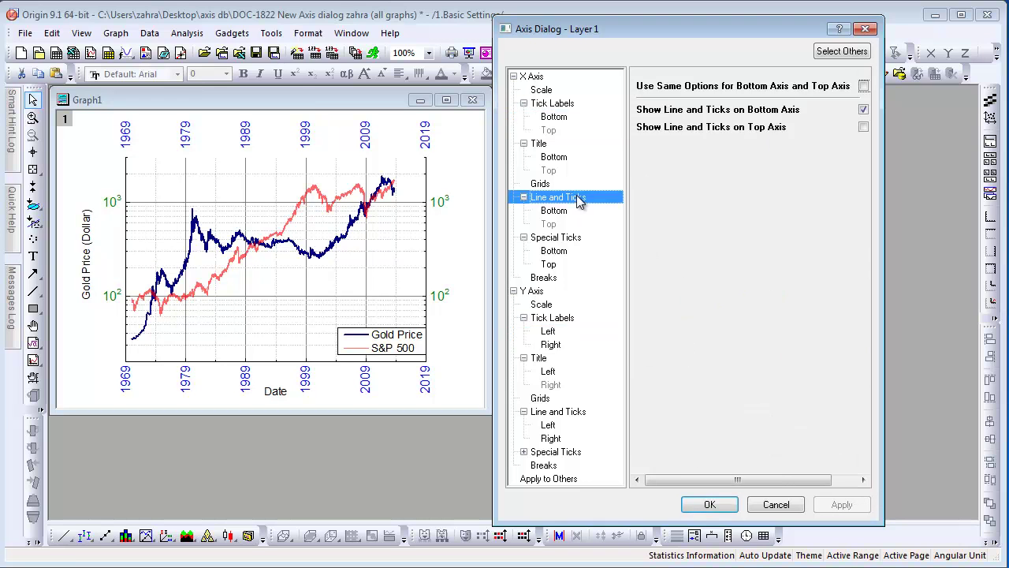
- Draw the top axis line with its major and minor ticks set to In
{"action": "left_click", "coordinate": [864, 127]}
{"action": "left_click", "coordinate": [841, 505]}
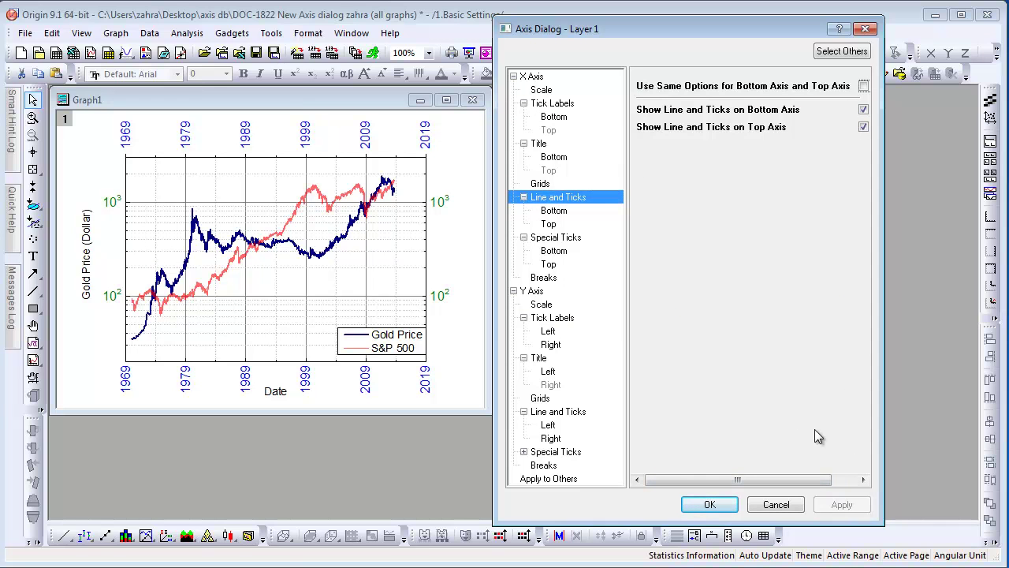
{"action": "left_click", "coordinate": [569, 225]}
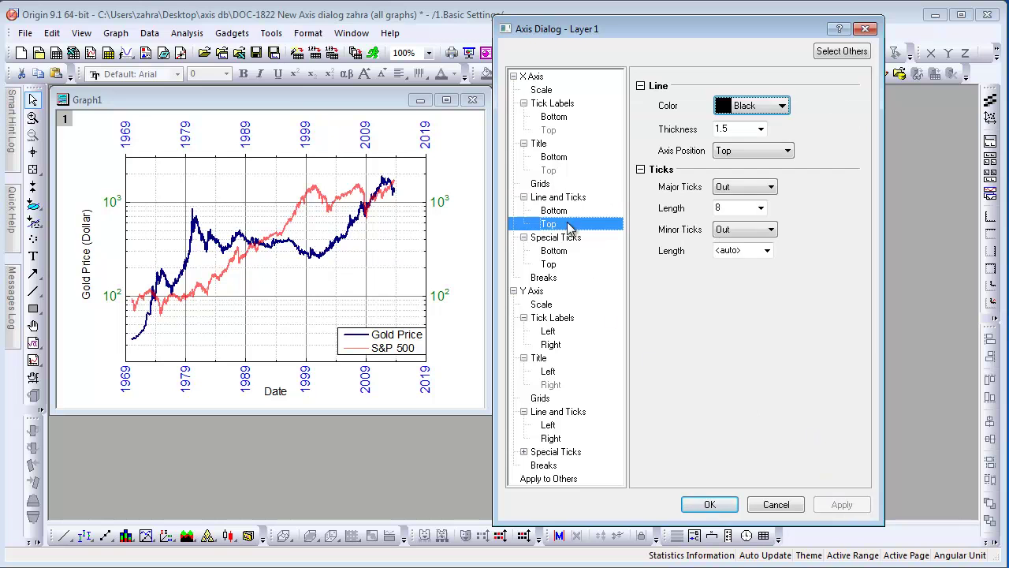
{"action": "left_click", "coordinate": [747, 188]}
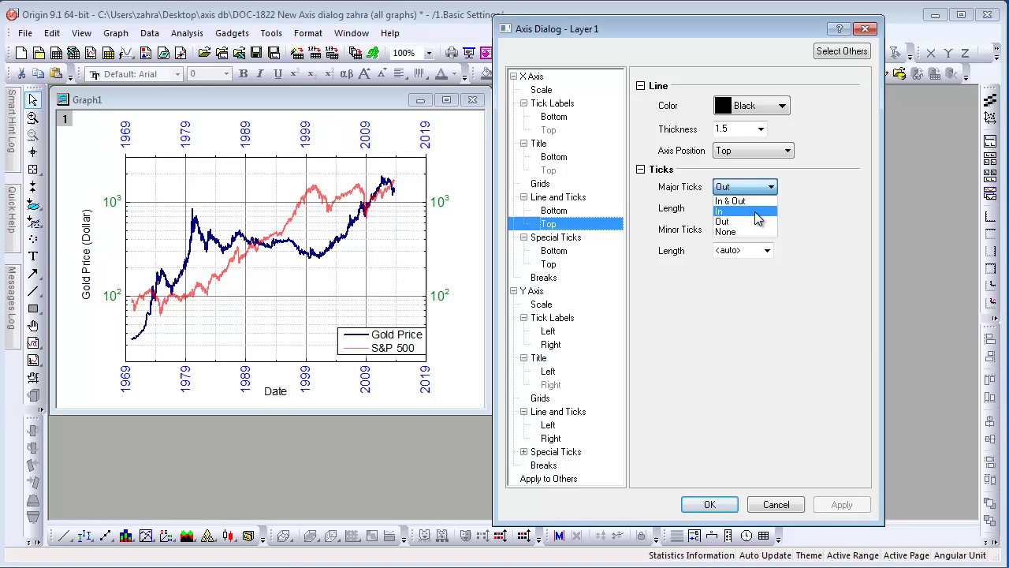
{"action": "left_click", "coordinate": [757, 212]}
{"action": "left_click", "coordinate": [761, 229]}
{"action": "left_click", "coordinate": [759, 254]}
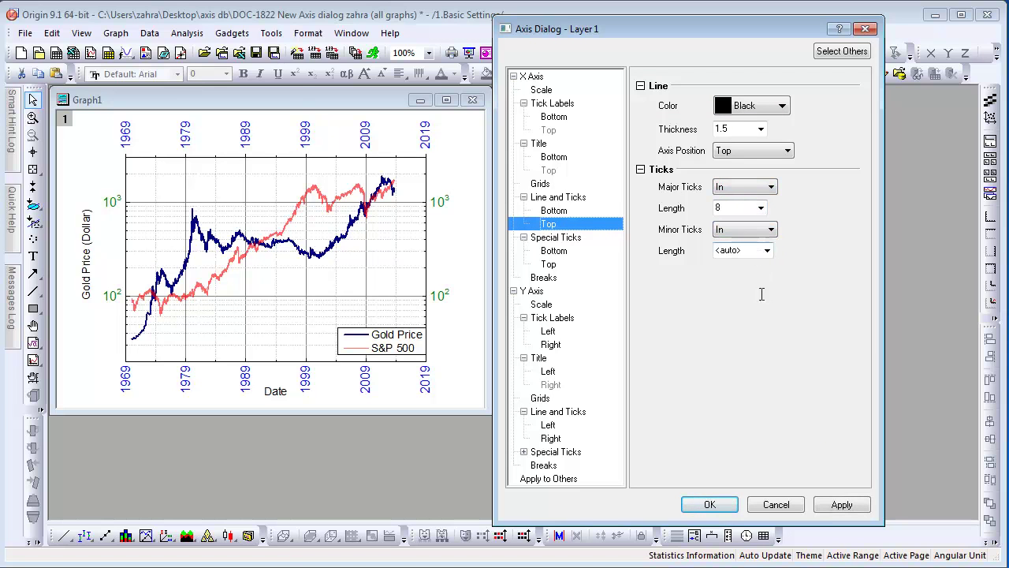
{"action": "left_click", "coordinate": [832, 506]}
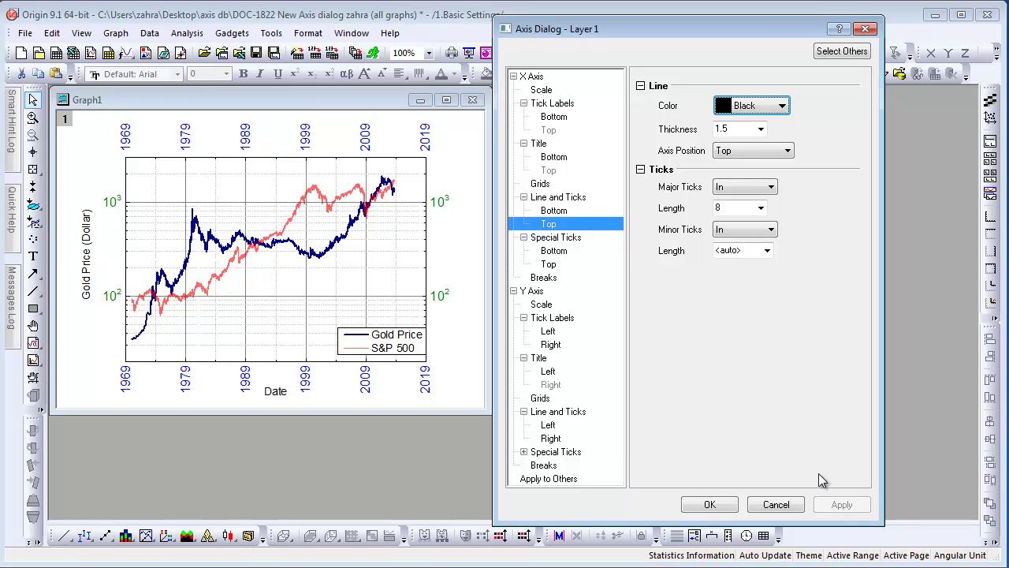
- Close the Axis dialog with OK, then select Graph1's bottom tick labels
{"action": "left_click", "coordinate": [726, 506]}
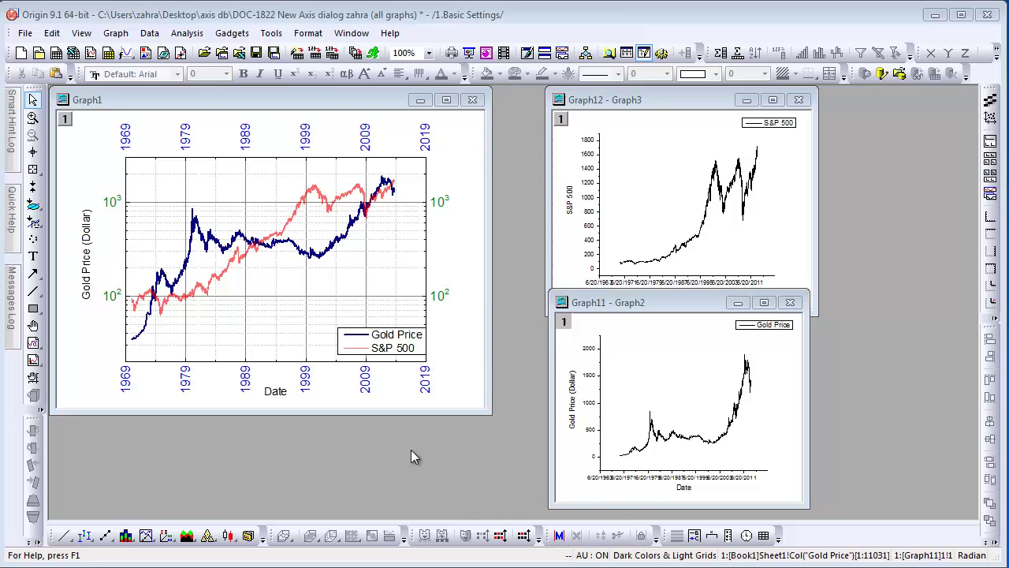
{"action": "left_click", "coordinate": [369, 392]}
- Copy the bottom tick labels' colour to the left and right Y-axis labels via Apply to Others
{"action": "double_click", "coordinate": [369, 393]}
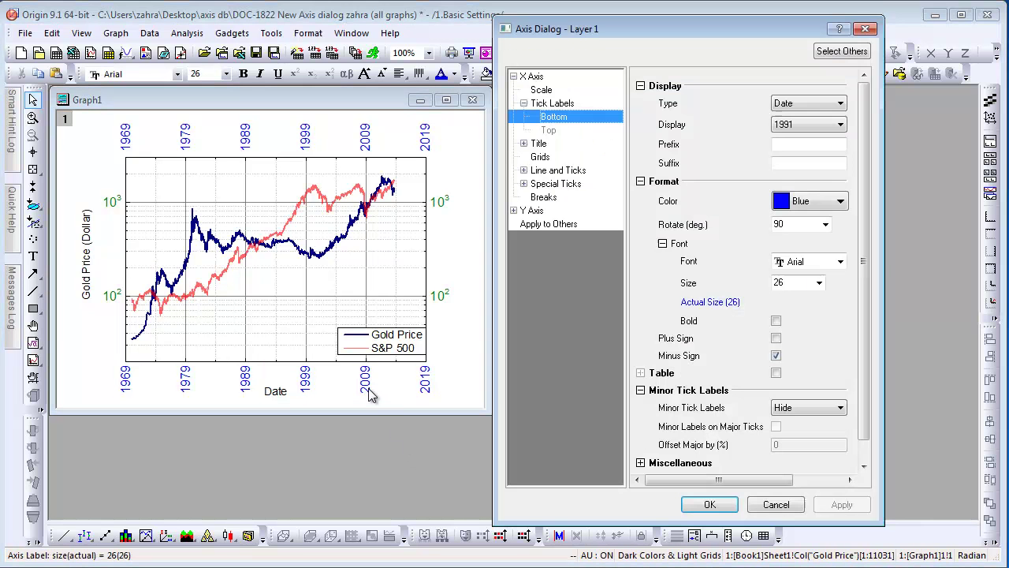
{"action": "right_click", "coordinate": [567, 118]}
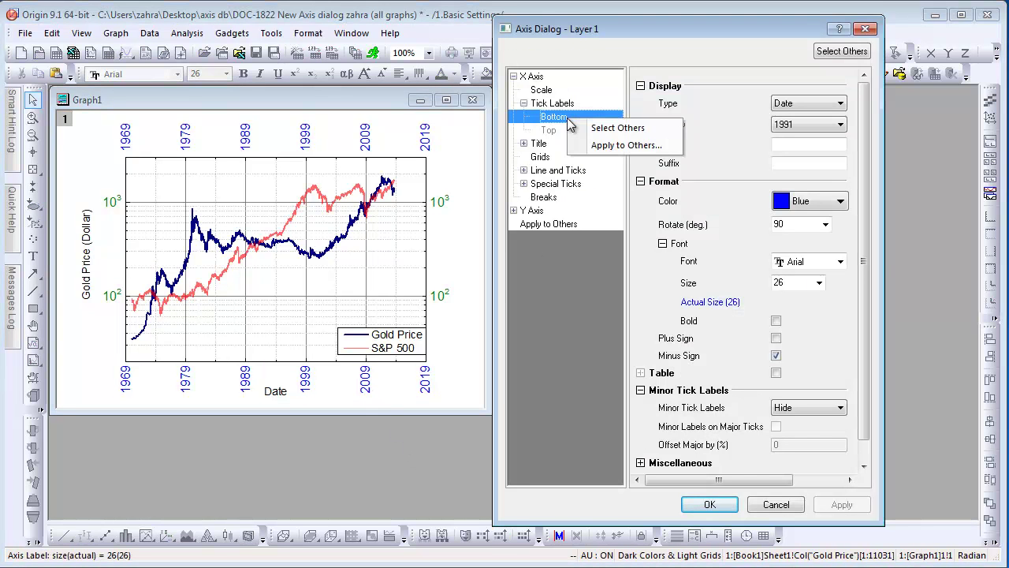
{"action": "left_click", "coordinate": [603, 144]}
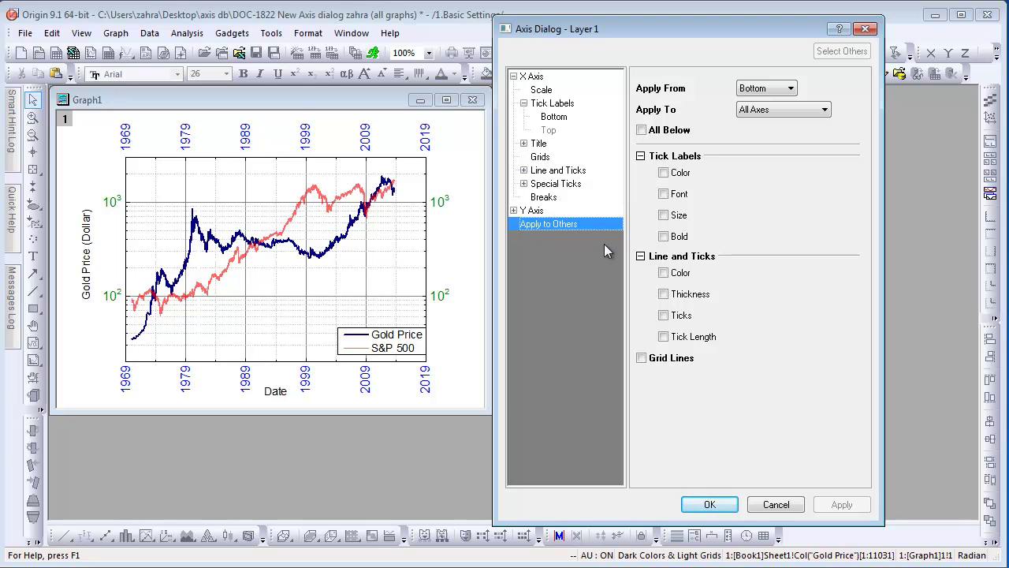
{"action": "left_click", "coordinate": [825, 110]}
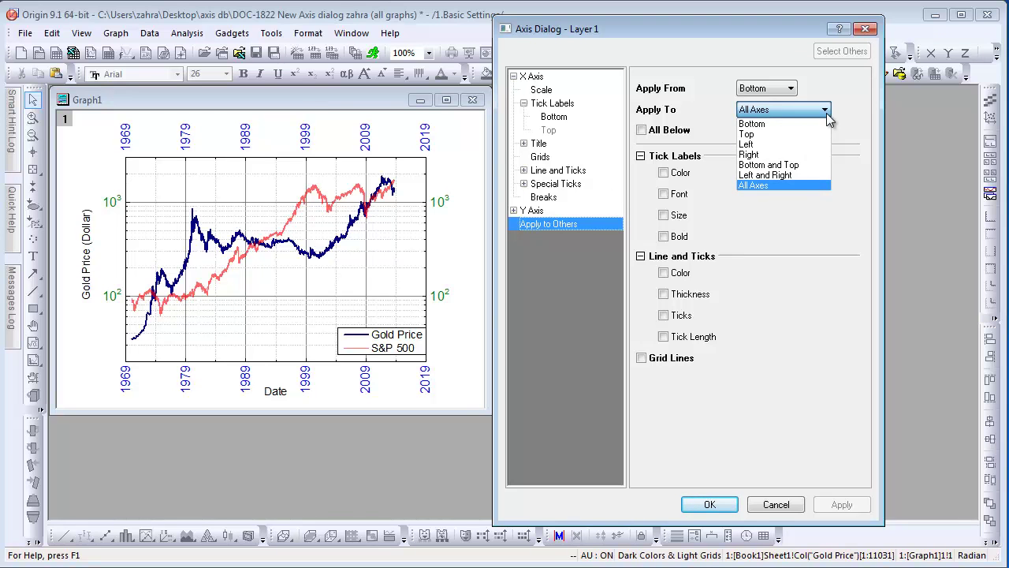
{"action": "left_click", "coordinate": [813, 174]}
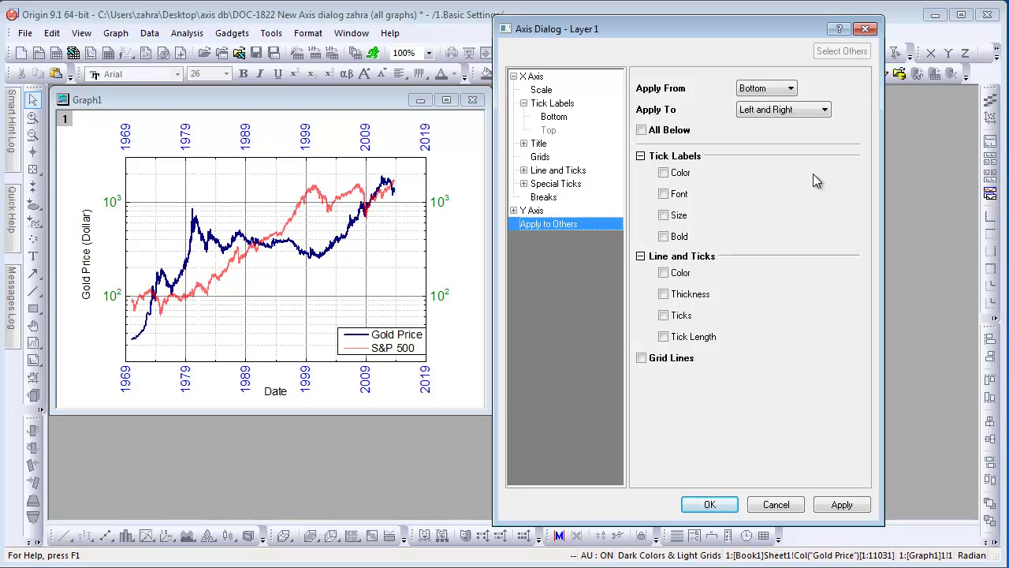
{"action": "left_click", "coordinate": [663, 173]}
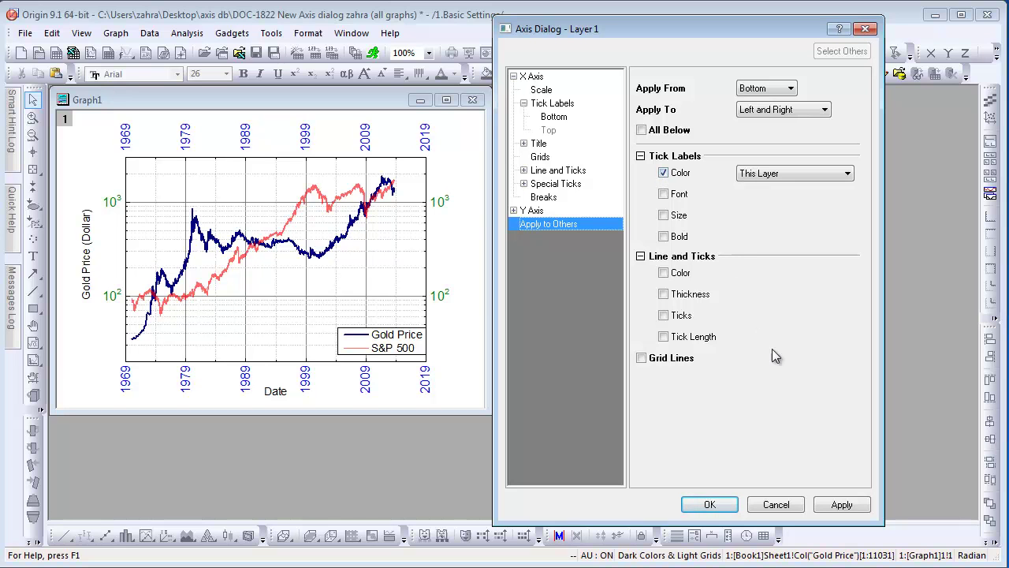
{"action": "left_click", "coordinate": [830, 506]}
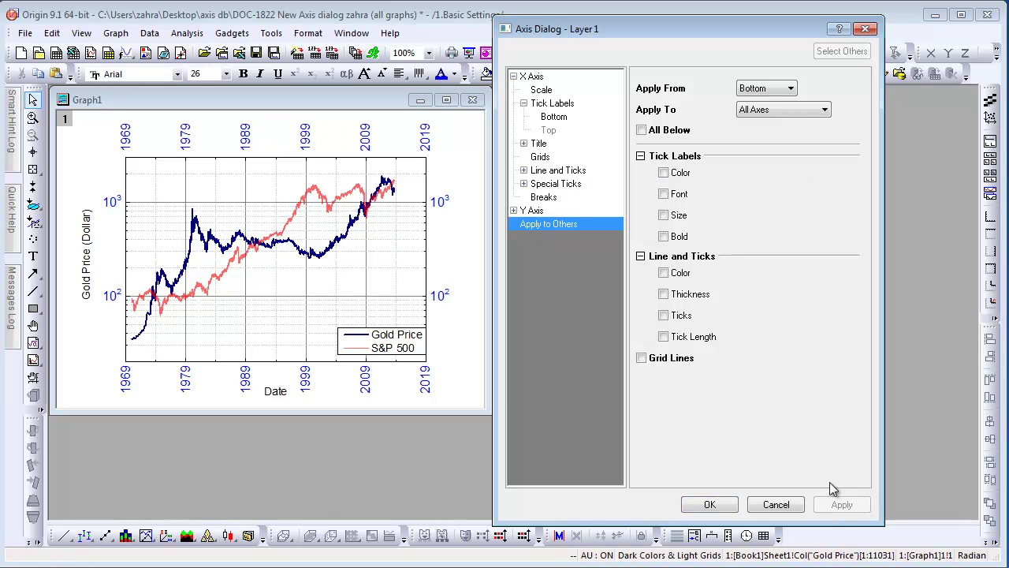
{"action": "left_click_drag", "start_coordinate": [713, 28], "coordinate": [351, 29]}
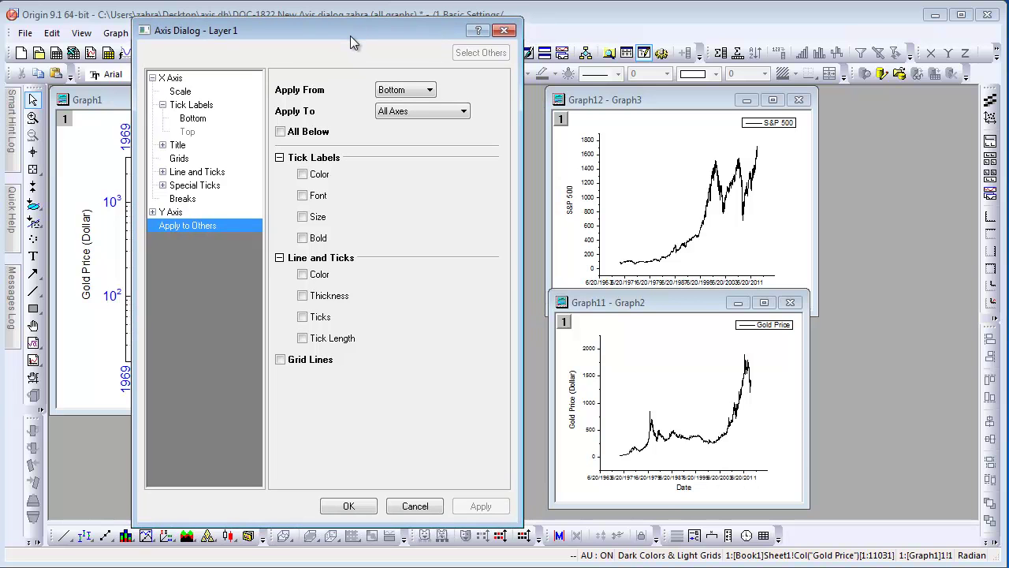
- Copy the left-axis grid lines to all windows in the folder, then click OK
{"action": "left_click", "coordinate": [446, 112]}
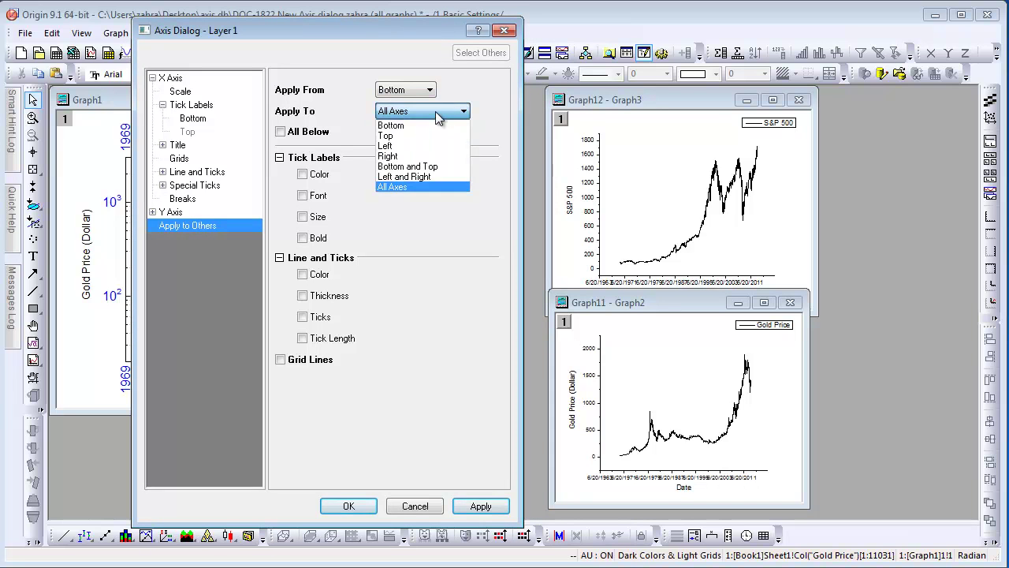
{"action": "left_click", "coordinate": [443, 149]}
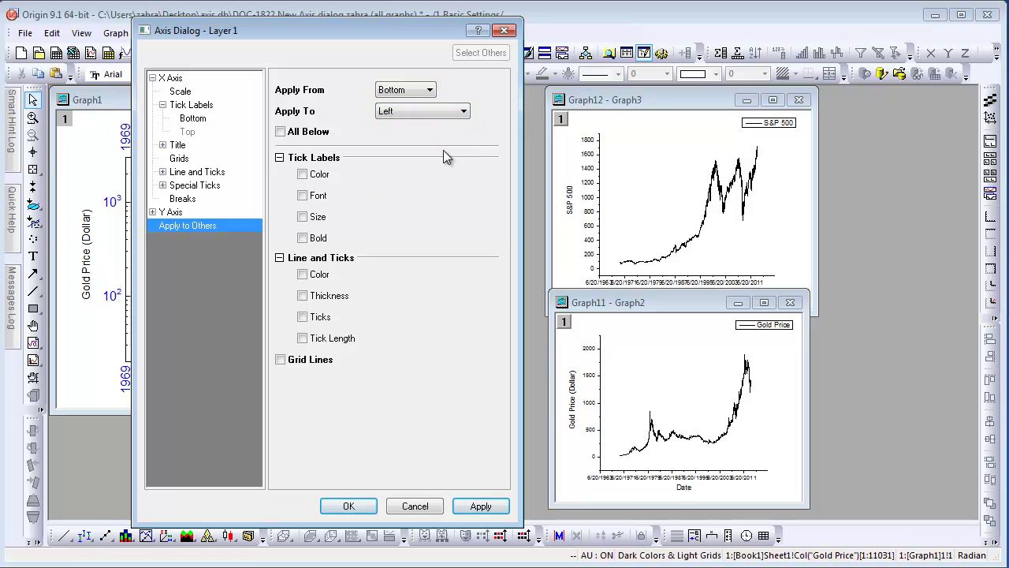
{"action": "left_click", "coordinate": [281, 358]}
{"action": "left_click", "coordinate": [432, 364]}
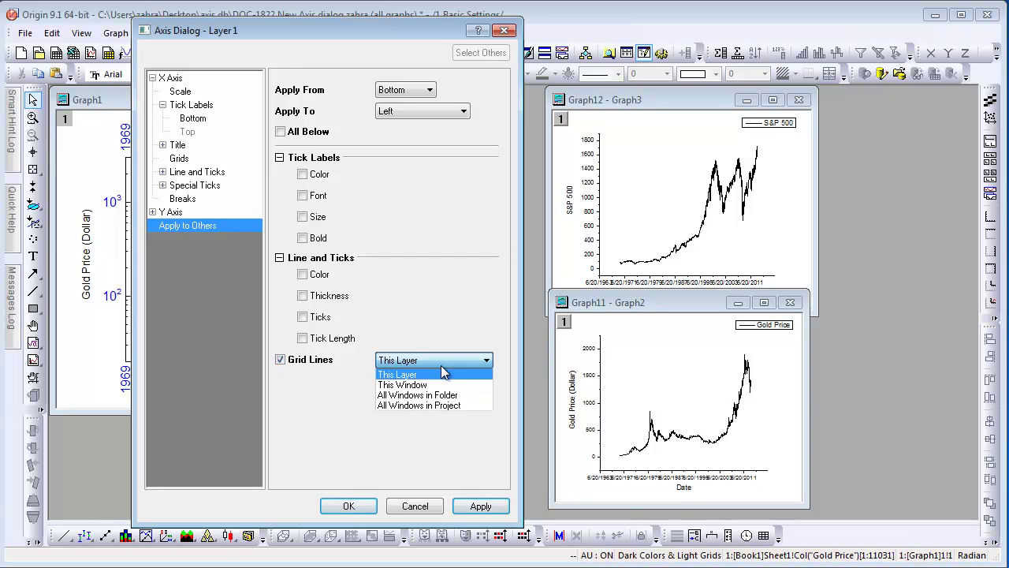
{"action": "left_click", "coordinate": [449, 392]}
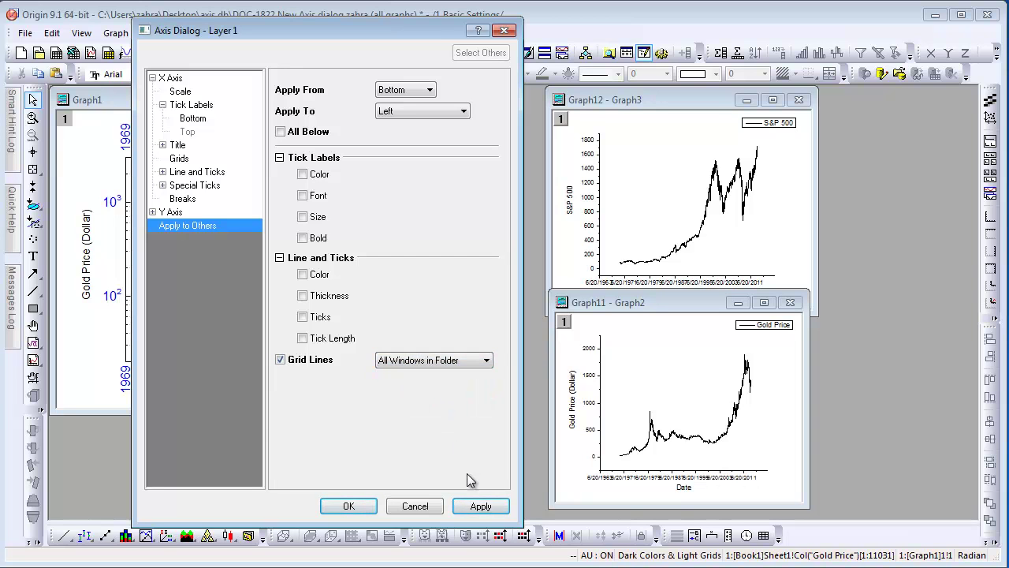
{"action": "left_click", "coordinate": [478, 507]}
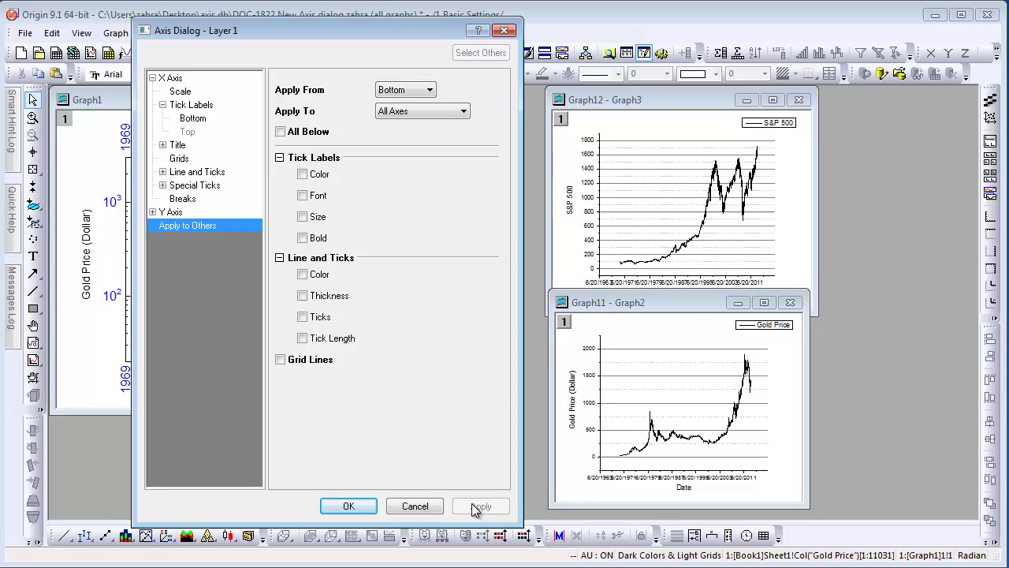
{"action": "left_click", "coordinate": [349, 505]}
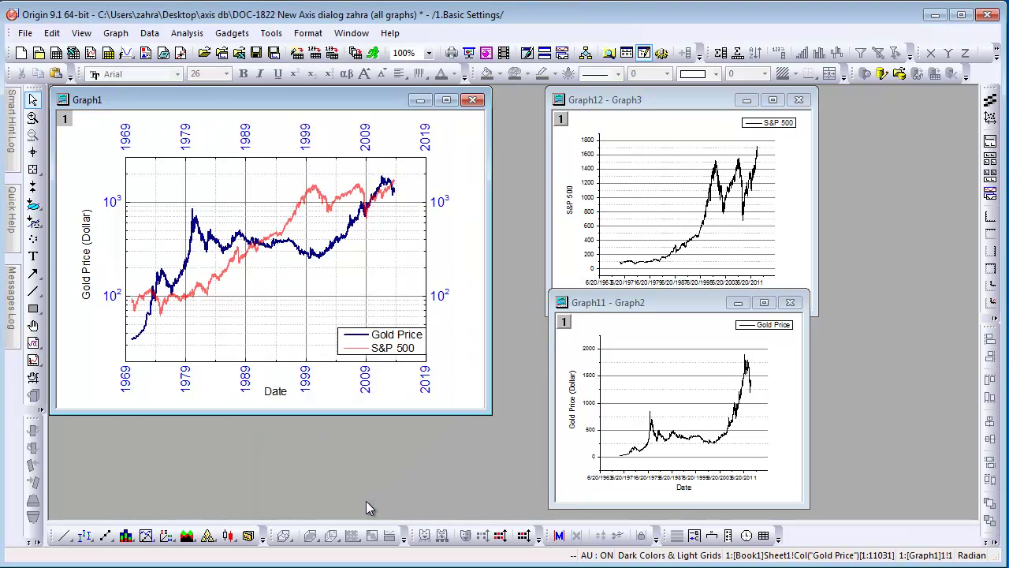